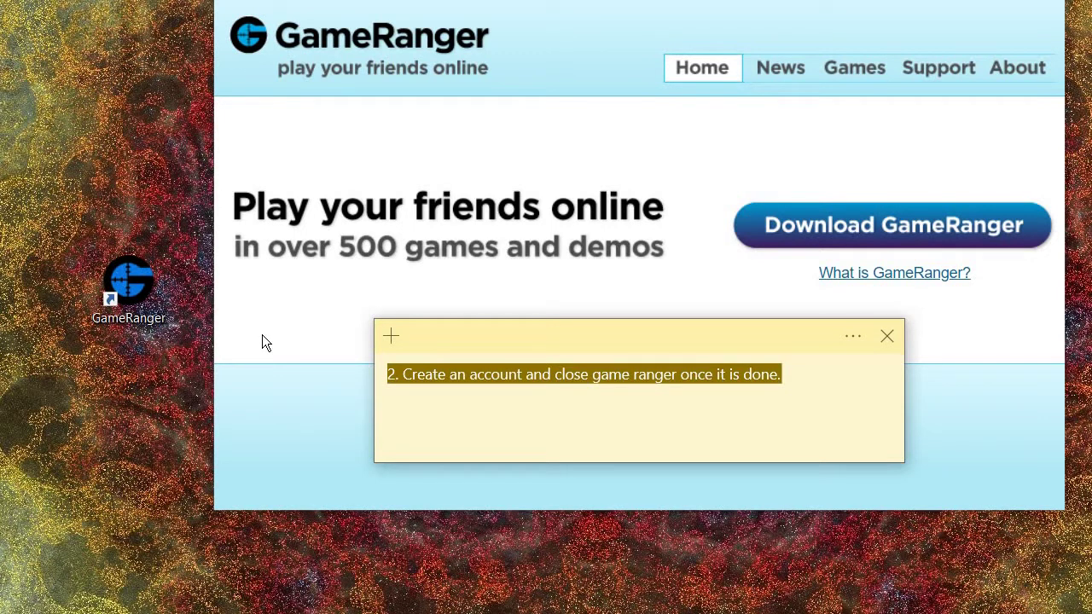
# Step: Replace the note's text with "3. SEARCH FOR THE IMPERIVM ORIGINAL FOLDER >>"
pyautogui.write('3')
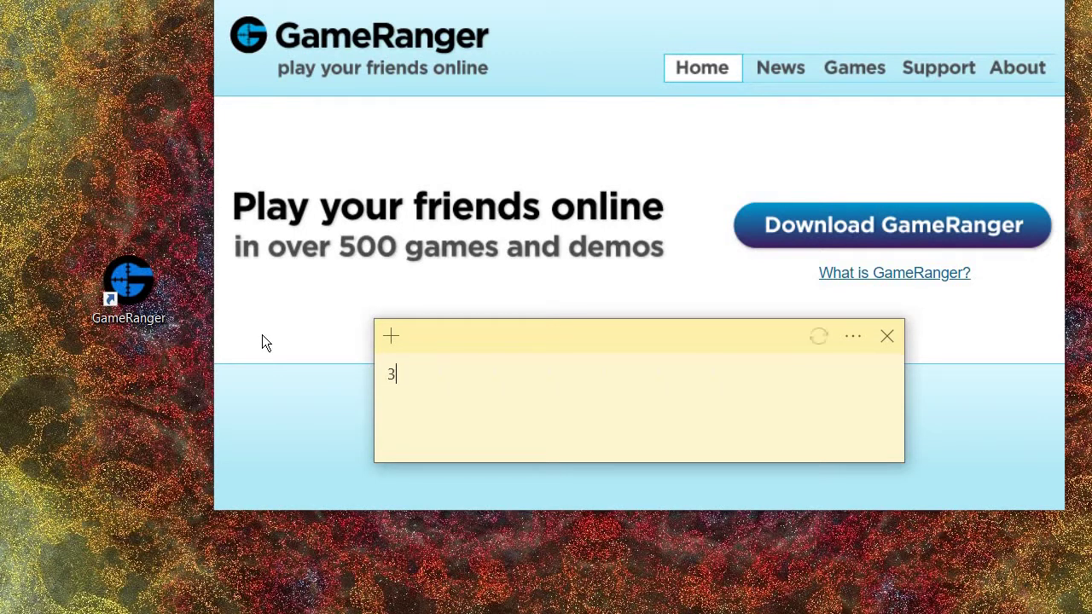
pyautogui.write('. 4')
pyautogui.press('BackSpace')
pyautogui.write('SEARCH FOR THE ')
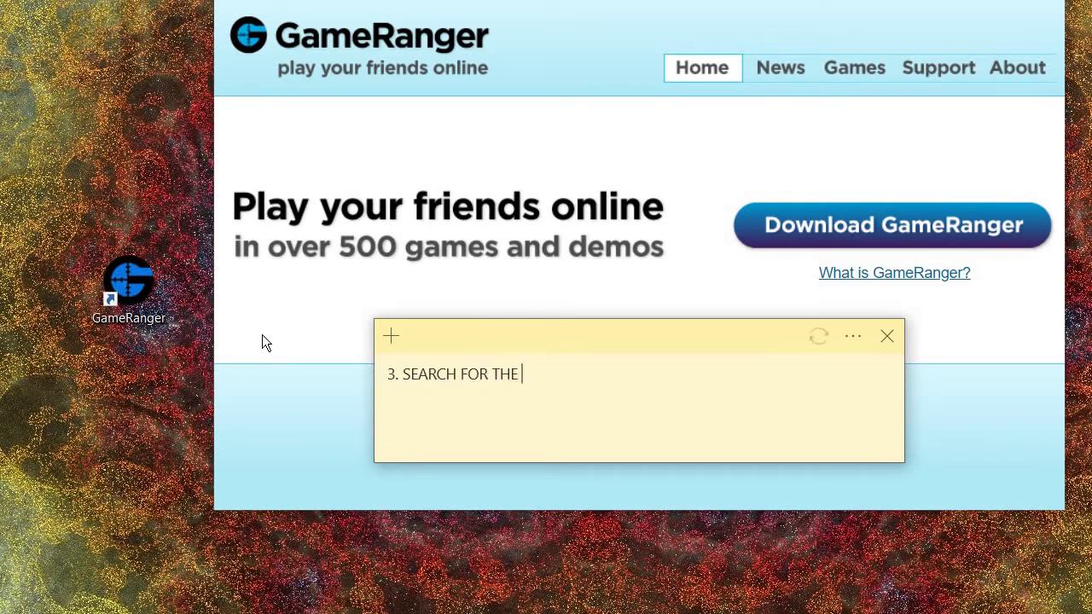
pyautogui.write('IMPERIVM ORIG')
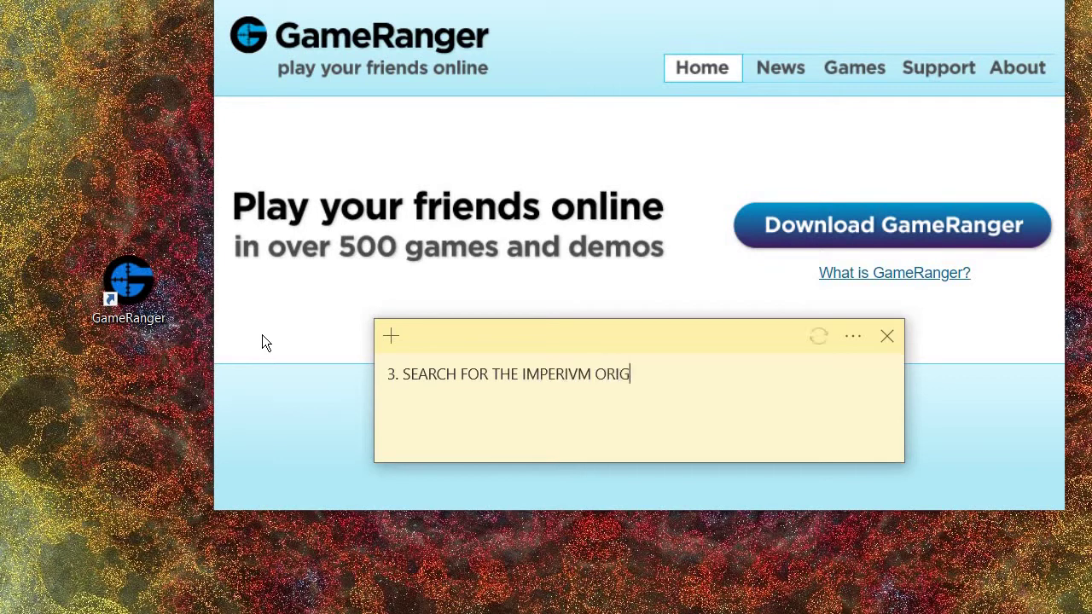
pyautogui.write('INAL FOLD')
pyautogui.press('BackSpace')
pyautogui.write('FOLDER')
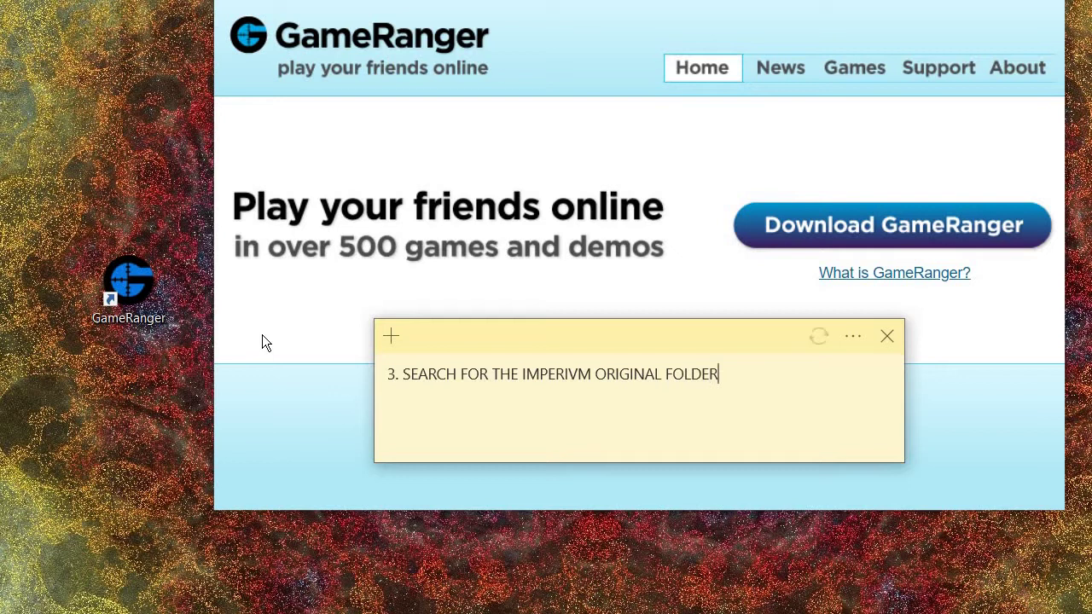
pyautogui.write(' >>')
pyautogui.hotkey('ctrl', 'a')
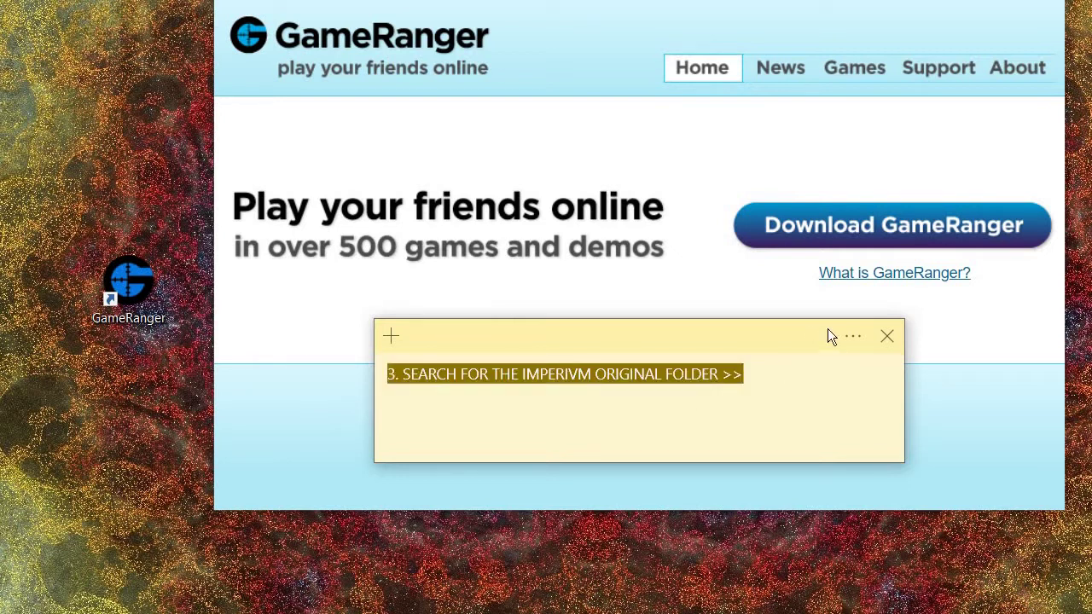
# Step: Append "USUALLY Program Files X86" to the note and move the note down below the GameRanger page
pyautogui.click(847, 378)
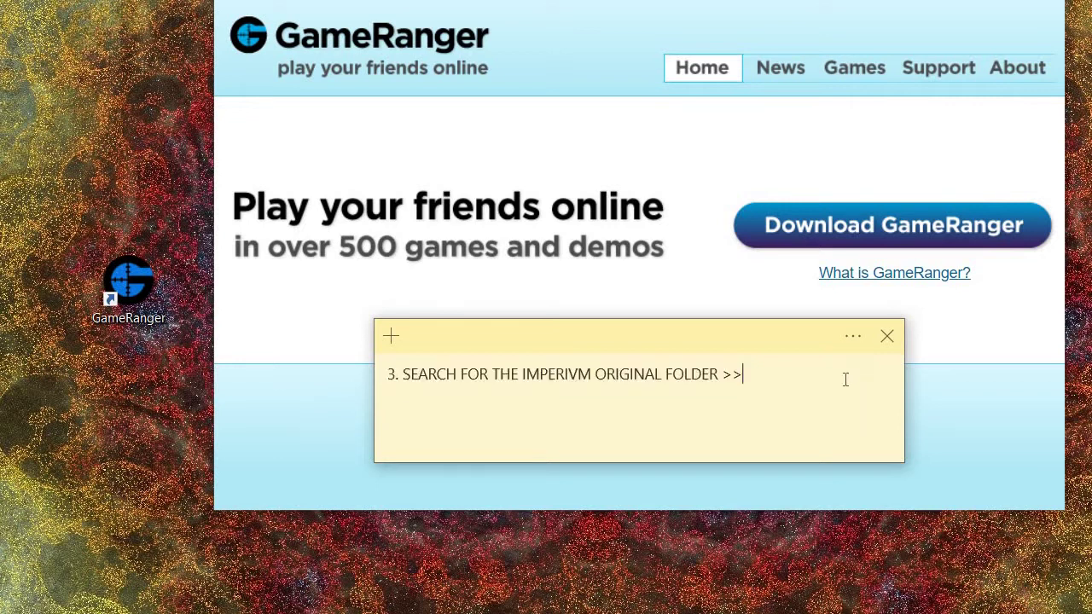
pyautogui.write('USUALLY')
pyautogui.write('Fo')
pyautogui.press('BackSpace')
pyautogui.press('BackSpace')
pyautogui.write('Program Files ')
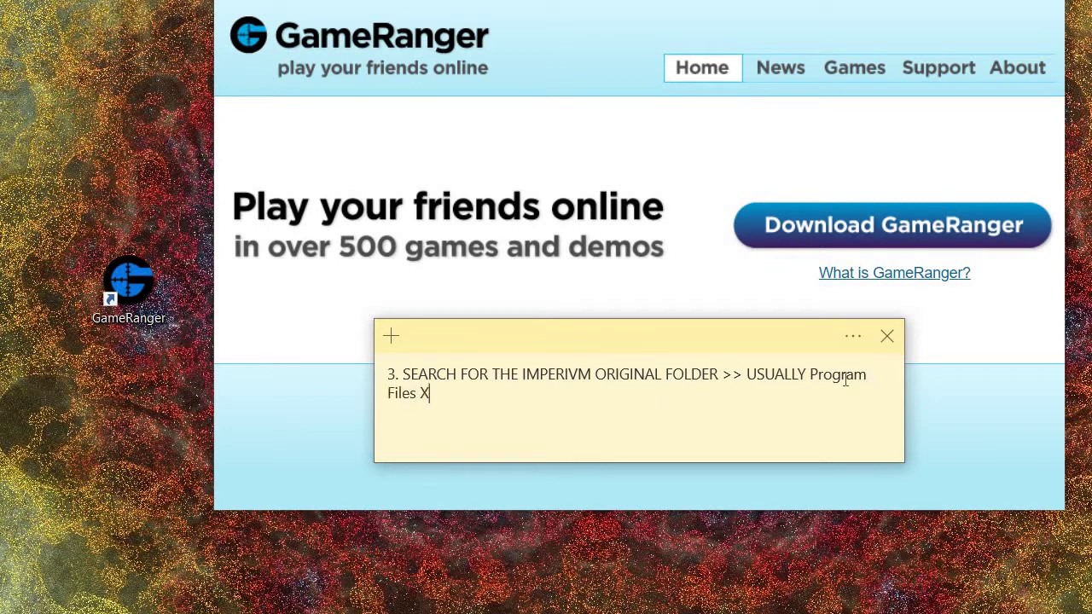
pyautogui.write('X86')
pyautogui.moveTo(664, 568); pyautogui.dragTo(669, 543)
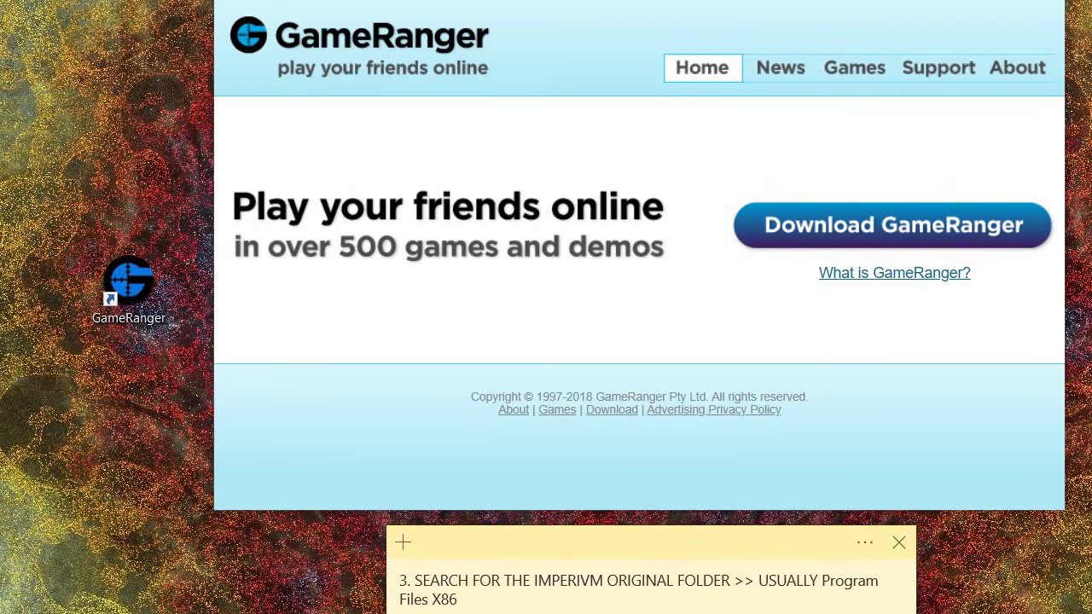
# Step: Switch to File Explorer and open the Steam game library folder at Program Files (x86) > Steam > steamapps > common
pyautogui.hotkey('alt', 'Tab')
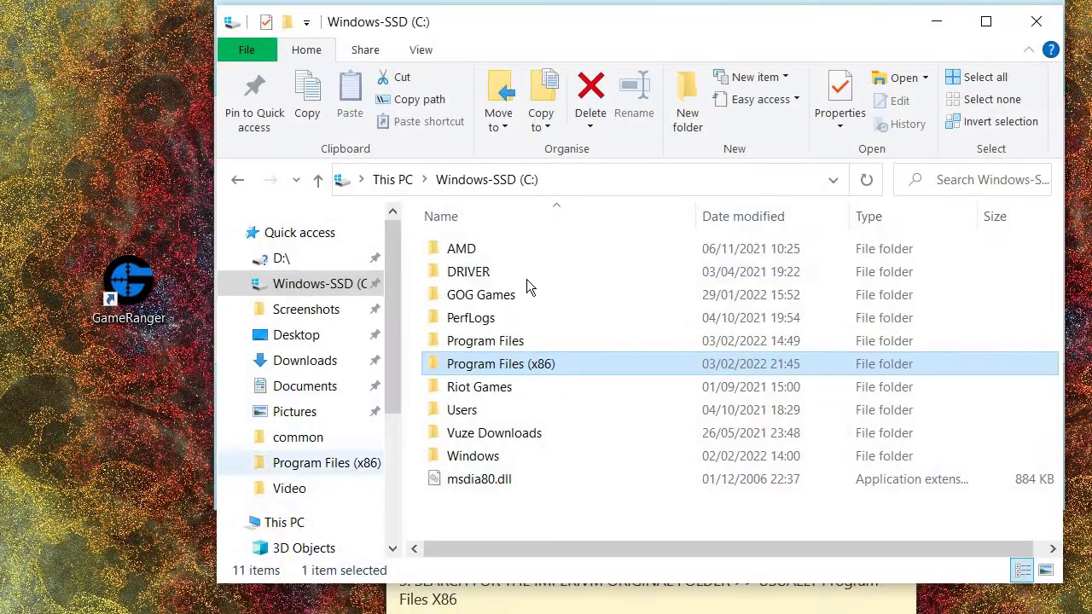
pyautogui.doubleClick(484, 365)
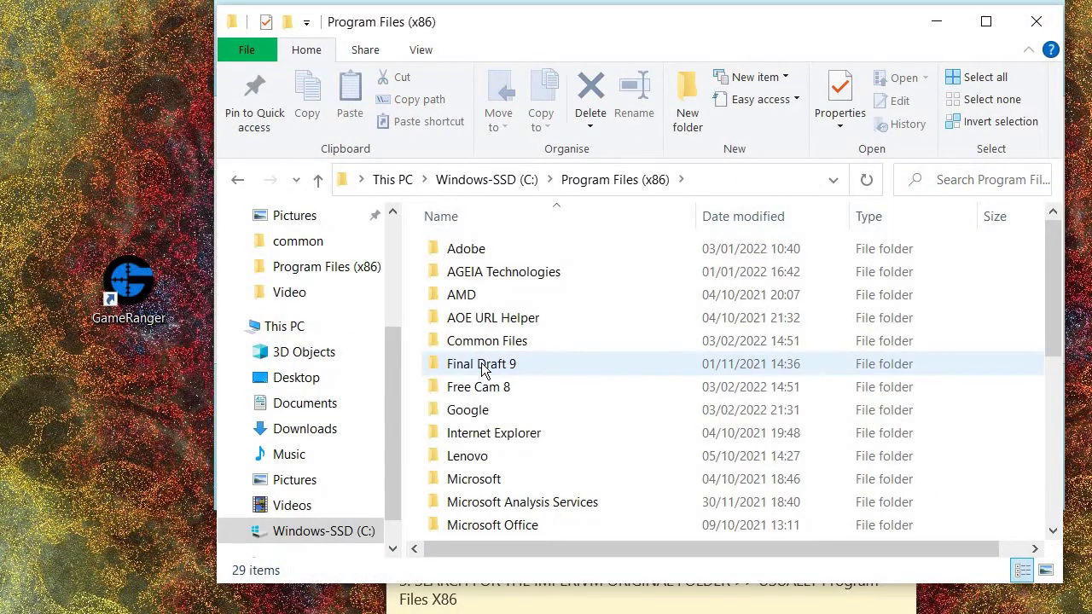
pyautogui.scroll(-2, 498, 417)
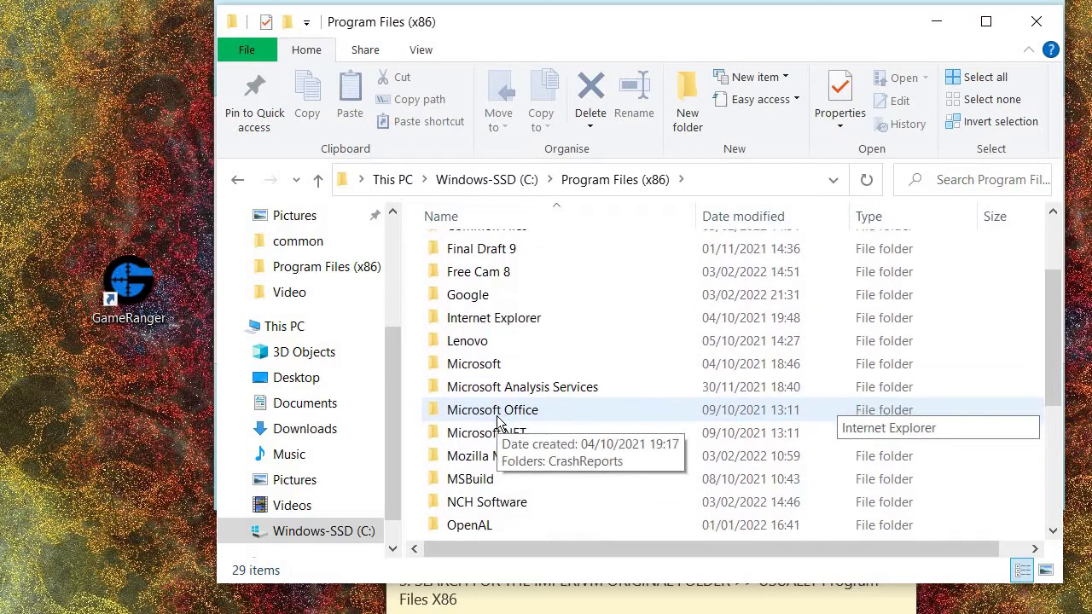
pyautogui.scroll(-2, 499, 420)
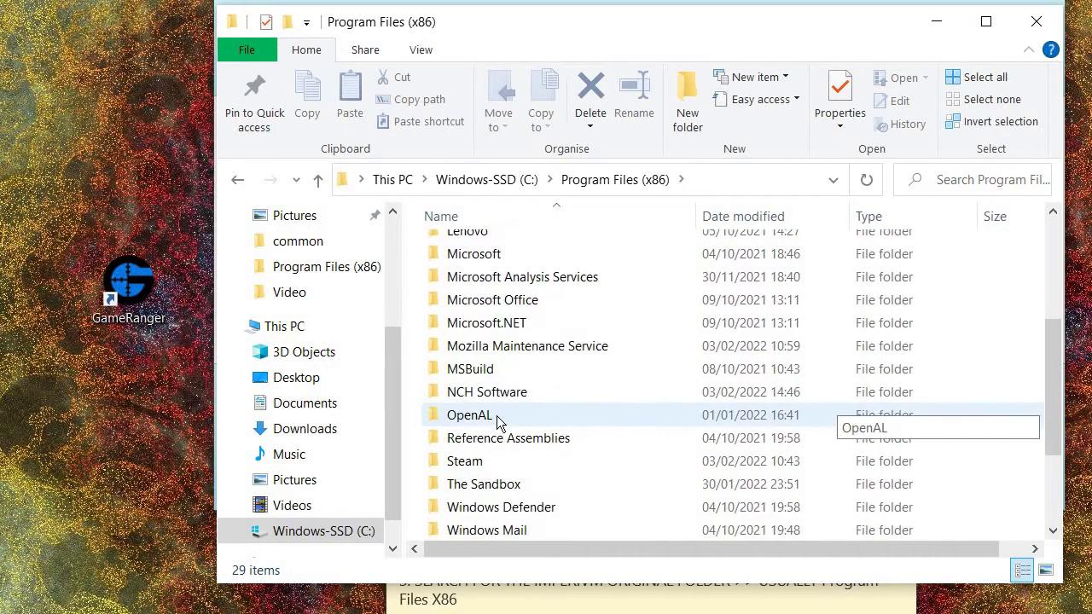
pyautogui.doubleClick(465, 461)
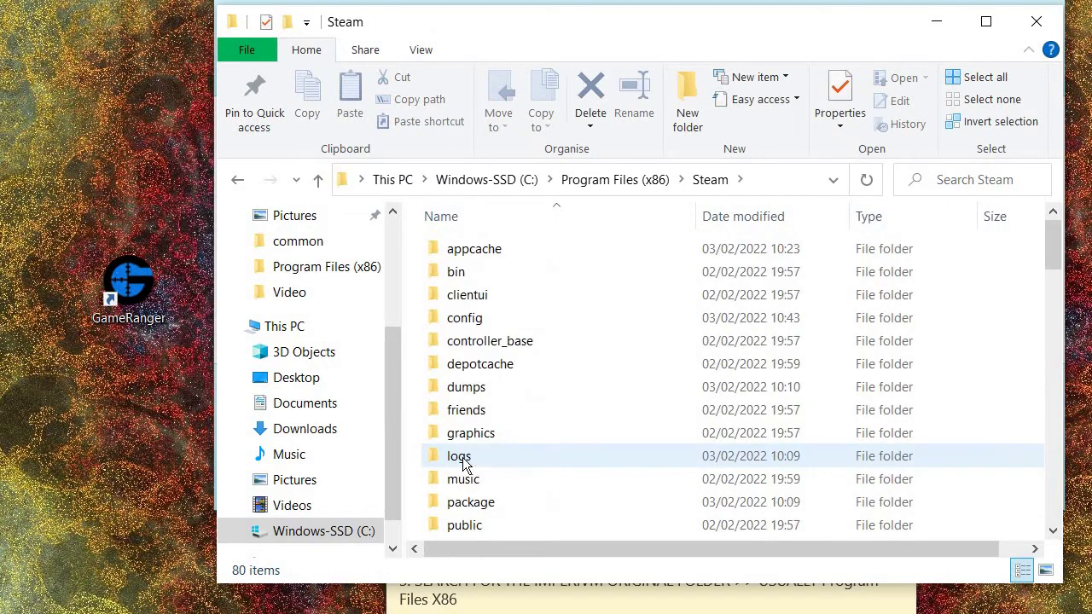
pyautogui.scroll(-3, 465, 460)
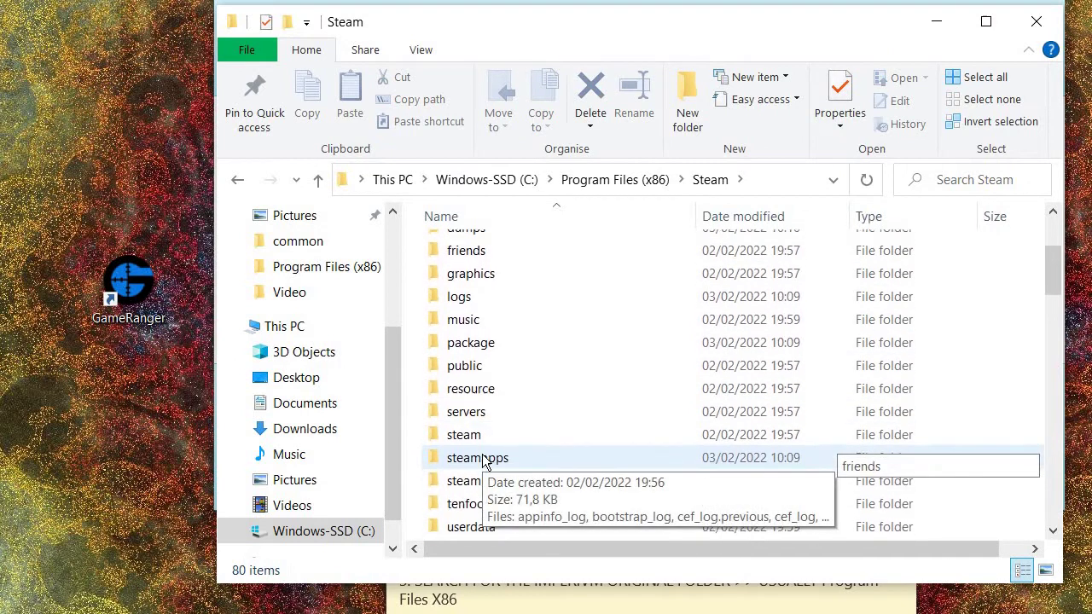
pyautogui.scroll(-1, 519, 368)
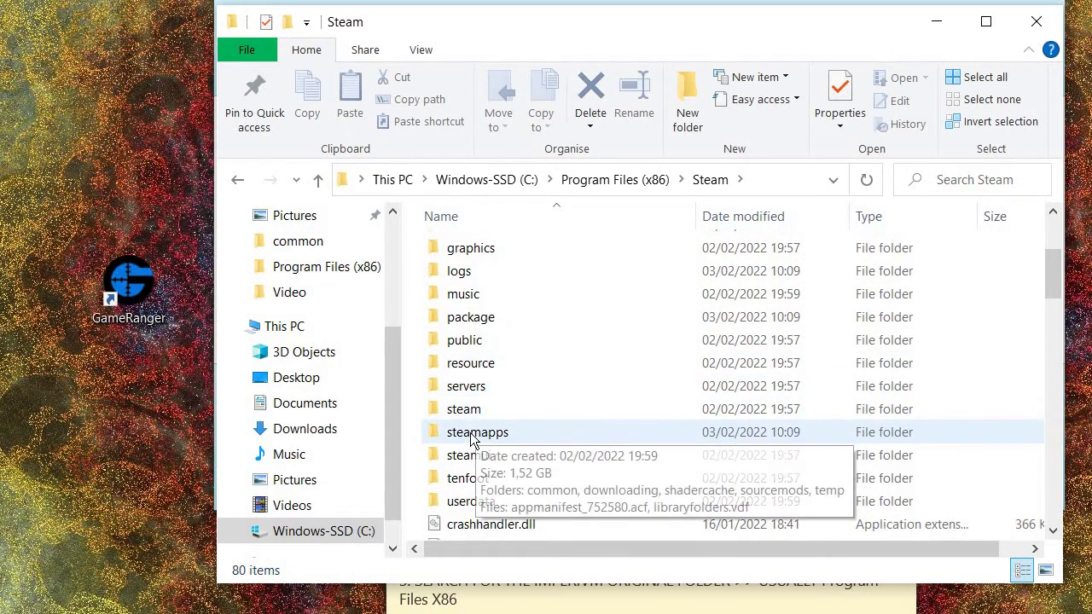
pyautogui.doubleClick(471, 433)
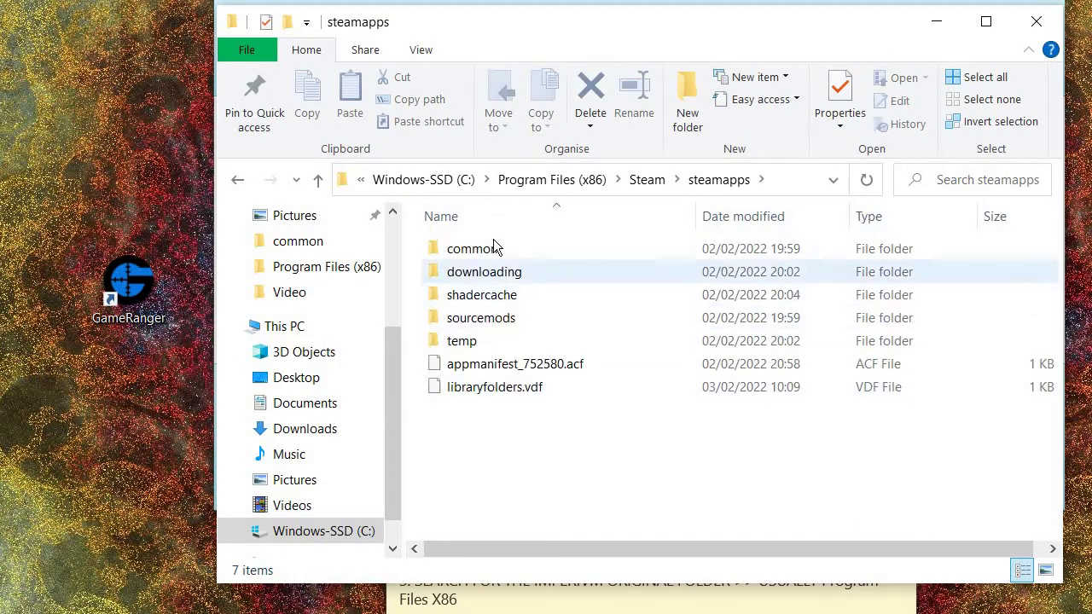
pyautogui.doubleClick(491, 248)
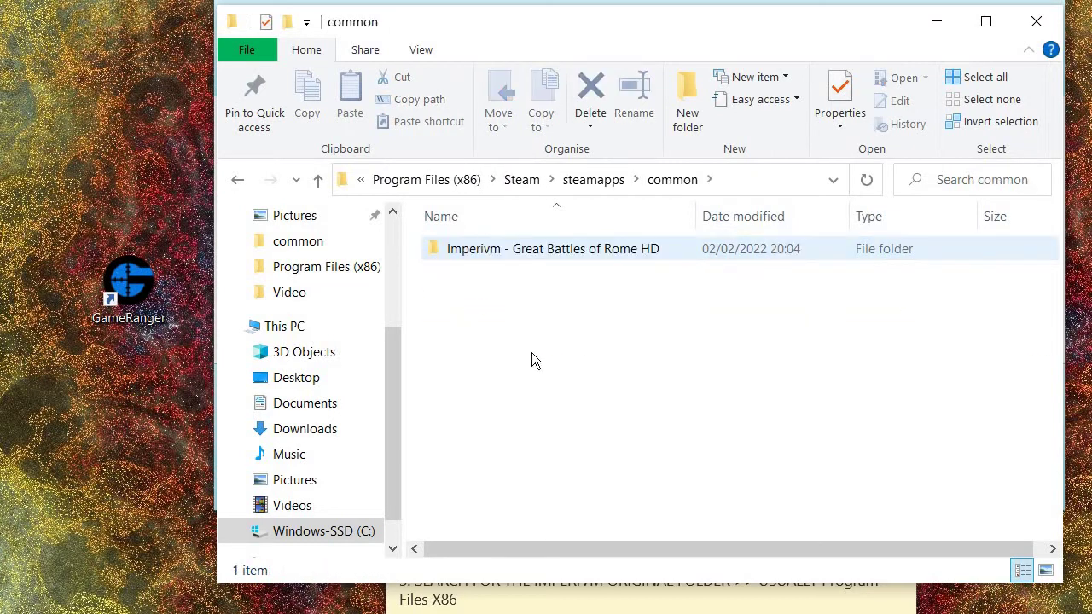
# Step: Copy the "Imperivm - Great Battles of Rome HD" folder into Program Files (x86), granting administrator permission
pyautogui.rightClick(521, 250)
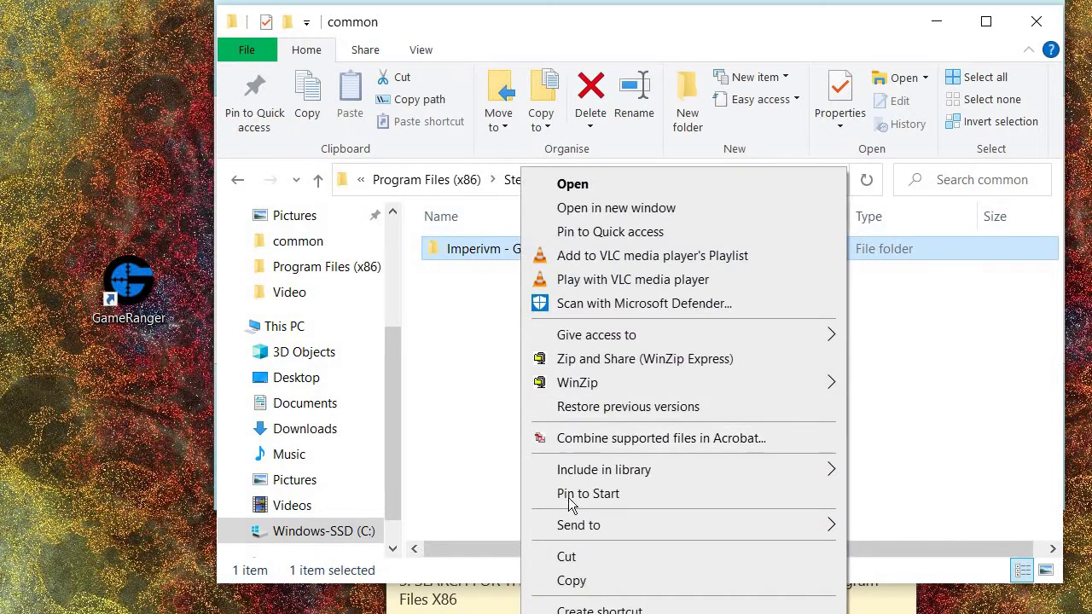
pyautogui.click(610, 587)
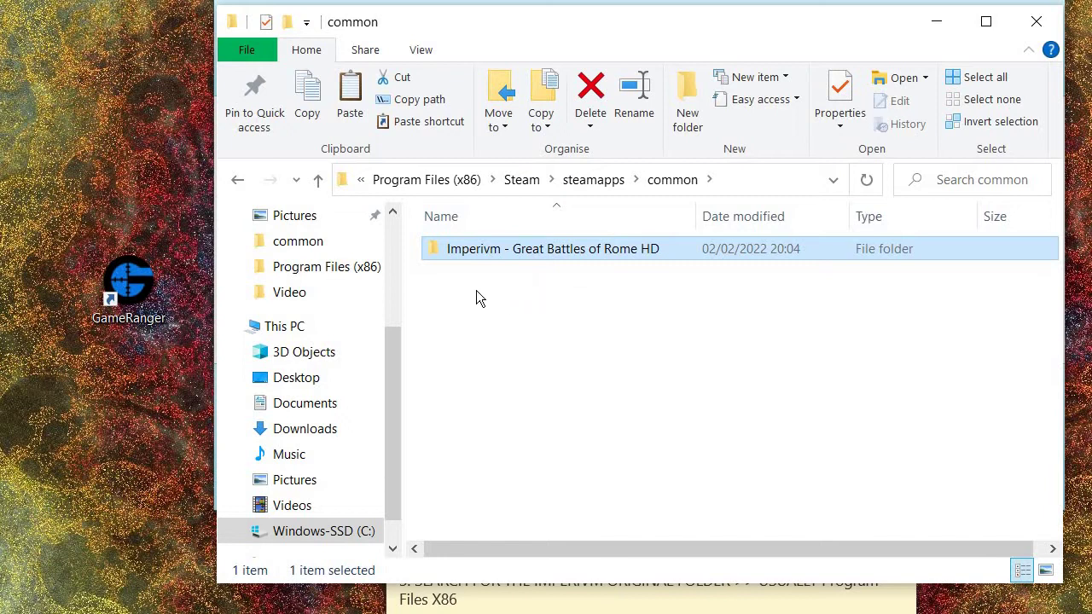
pyautogui.click(337, 268)
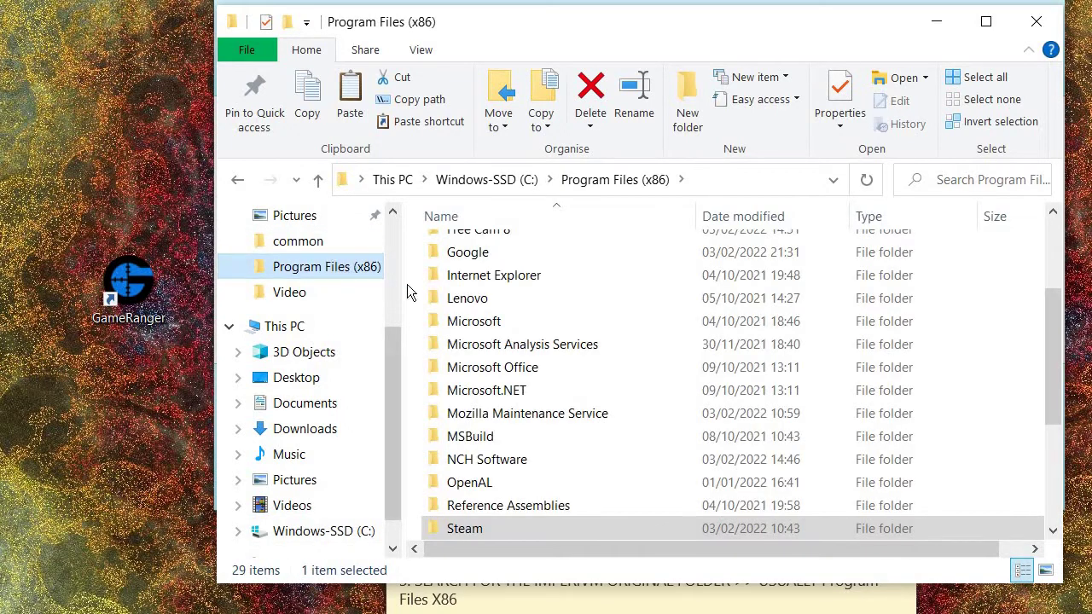
pyautogui.click(417, 290)
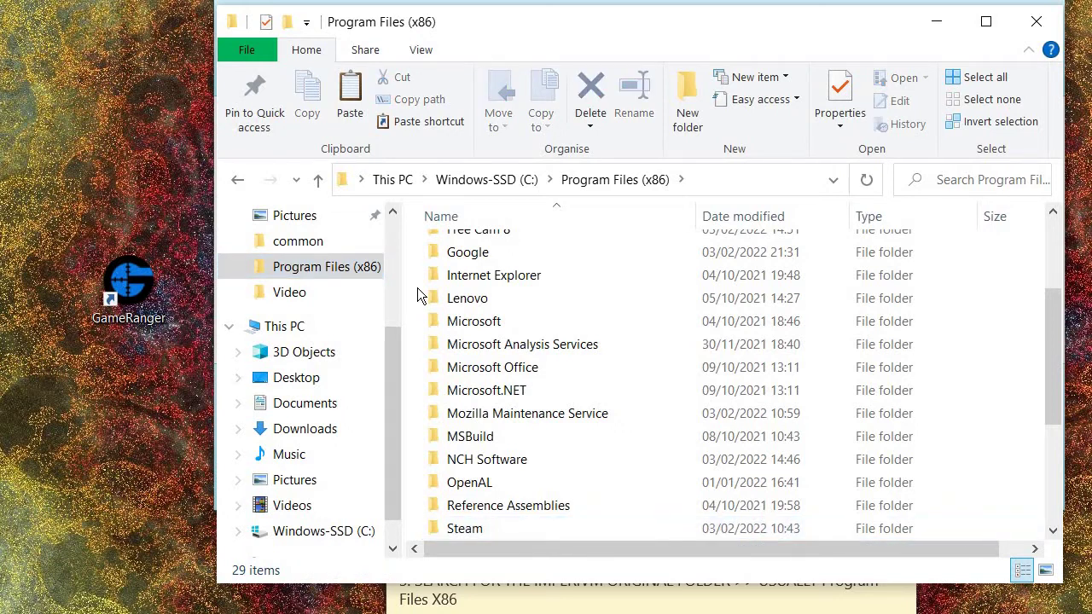
pyautogui.rightClick(417, 290)
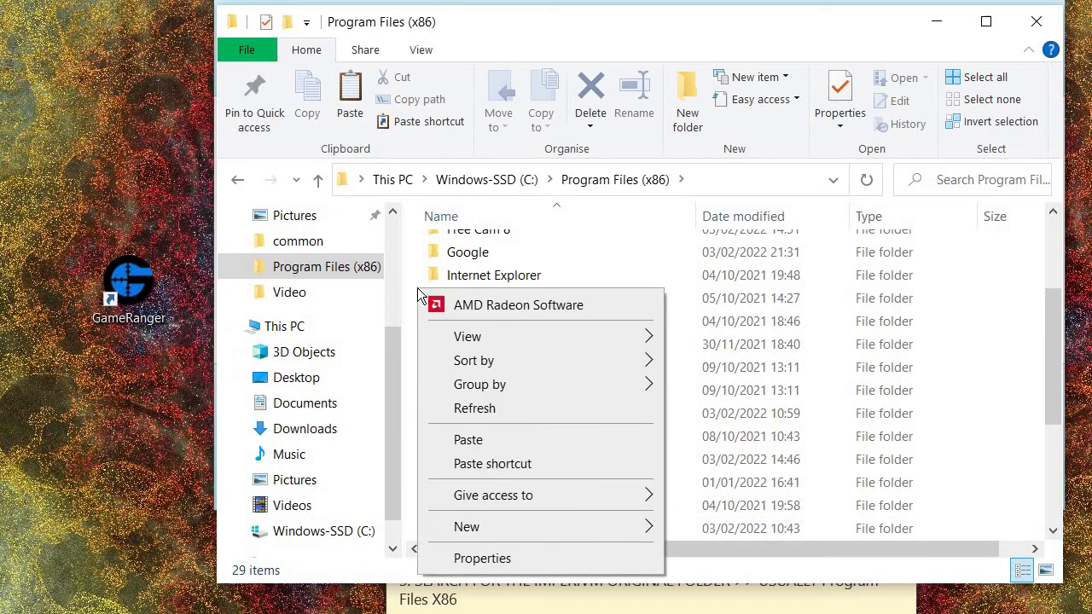
pyautogui.click(476, 440)
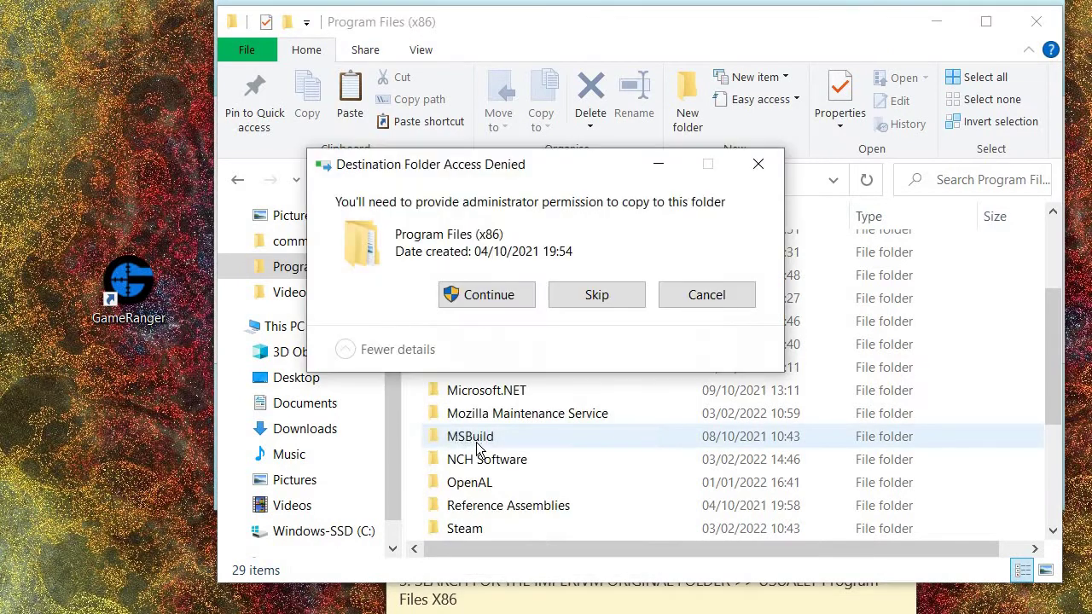
pyautogui.click(481, 296)
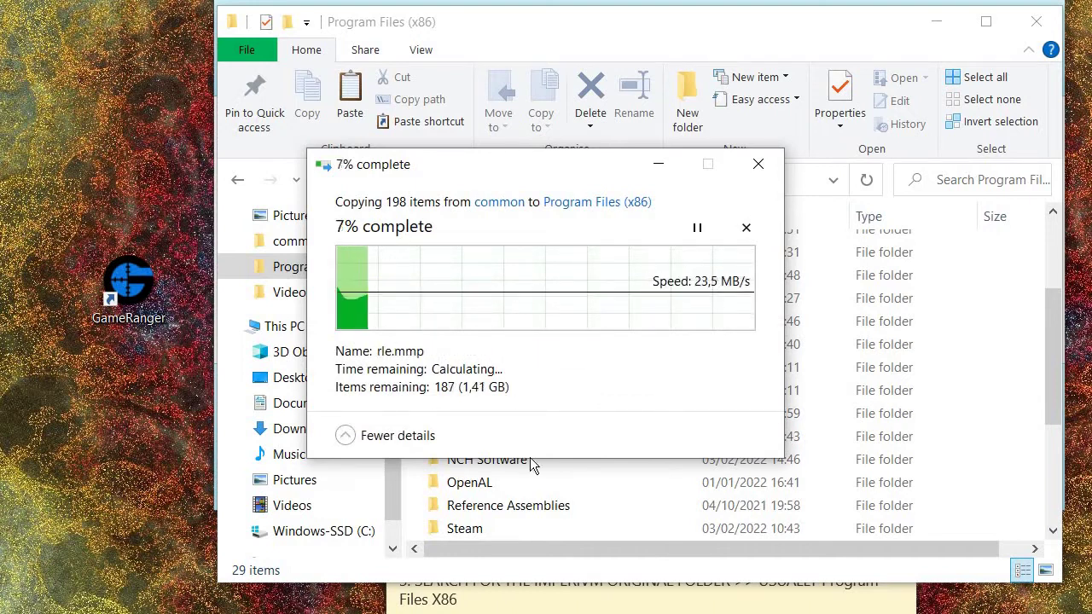
# Step: Return to the sticky note, move it up into full view, and replace its instruction with a new one numbered "4."
pyautogui.click(536, 597)
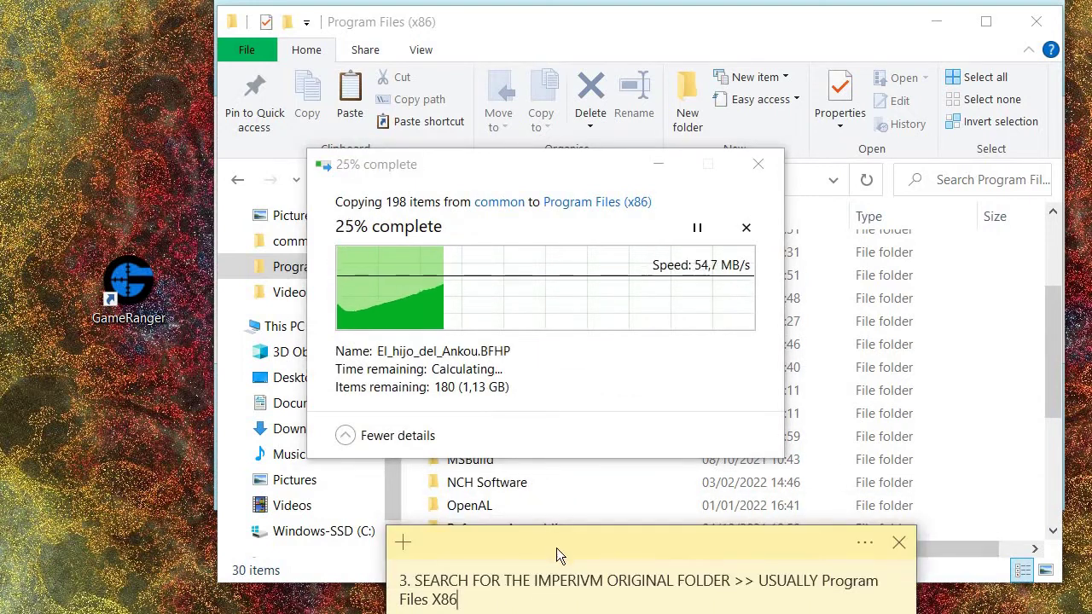
pyautogui.moveTo(556, 541); pyautogui.dragTo(519, 495)
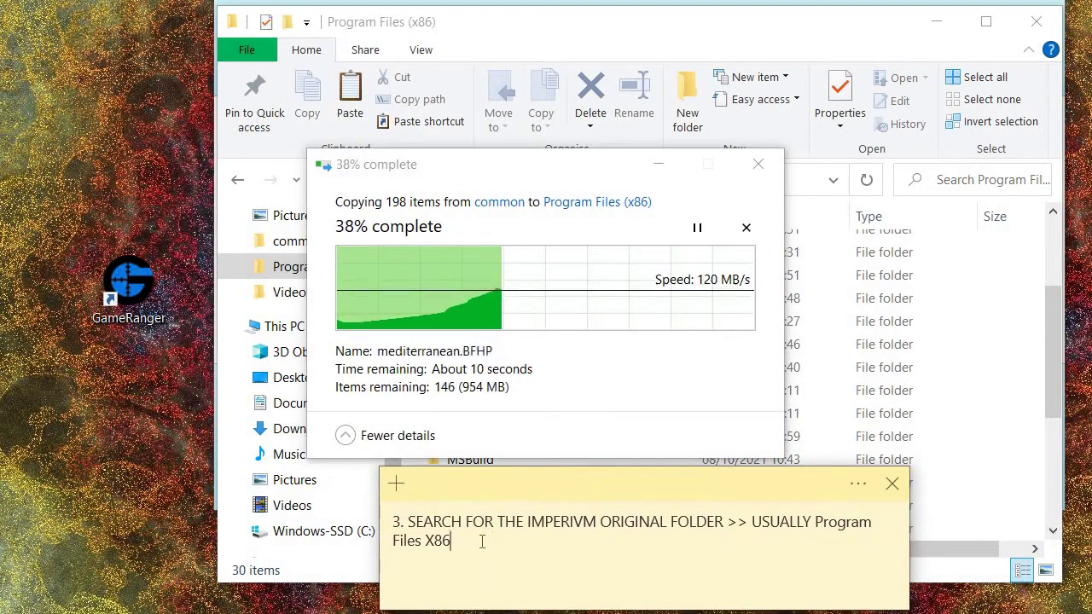
pyautogui.moveTo(483, 541); pyautogui.dragTo(407, 522)
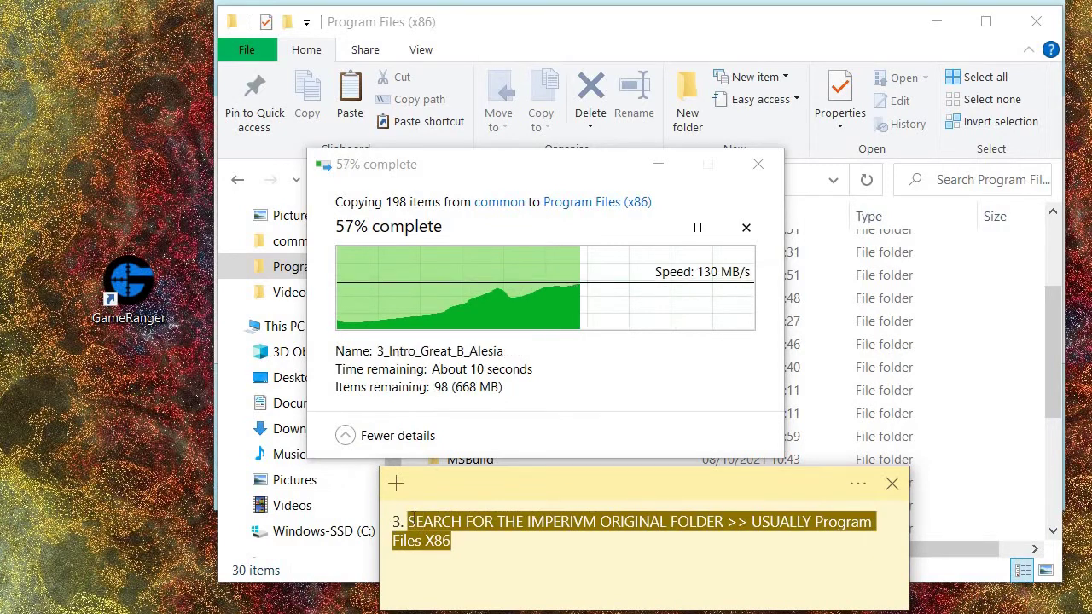
pyautogui.write('NOW')
pyautogui.press('BackSpace')
pyautogui.press('BackSpace')
pyautogui.press('BackSpace')
pyautogui.press('BackSpace')
pyautogui.press('BackSpace')
pyautogui.press('BackSpace')
pyautogui.press('BackSpace')
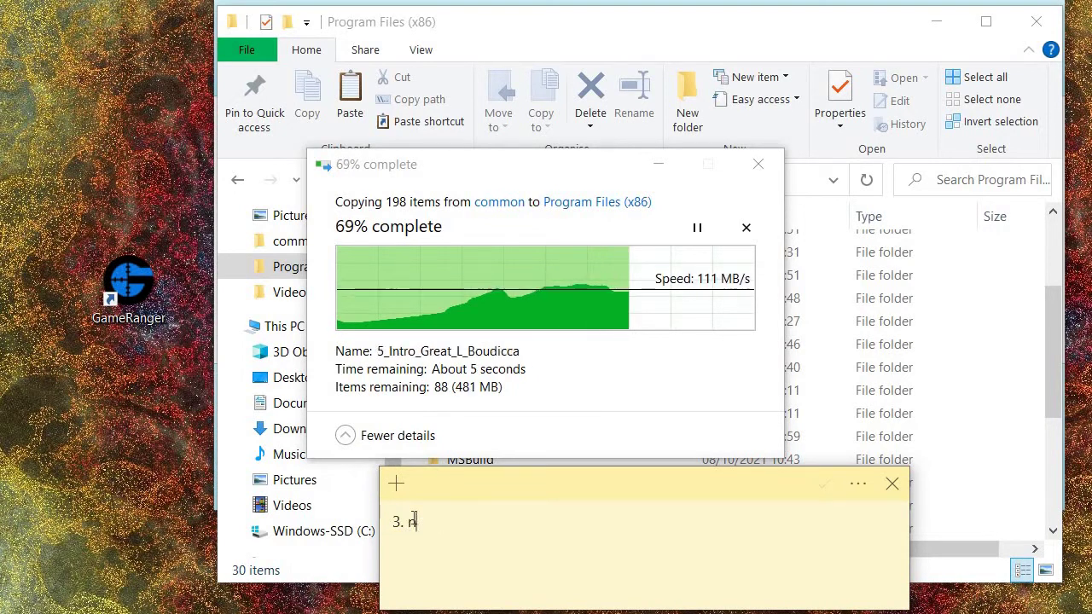
pyautogui.write('4. no')
pyautogui.press('BackSpace')
pyautogui.press('BackSpace')
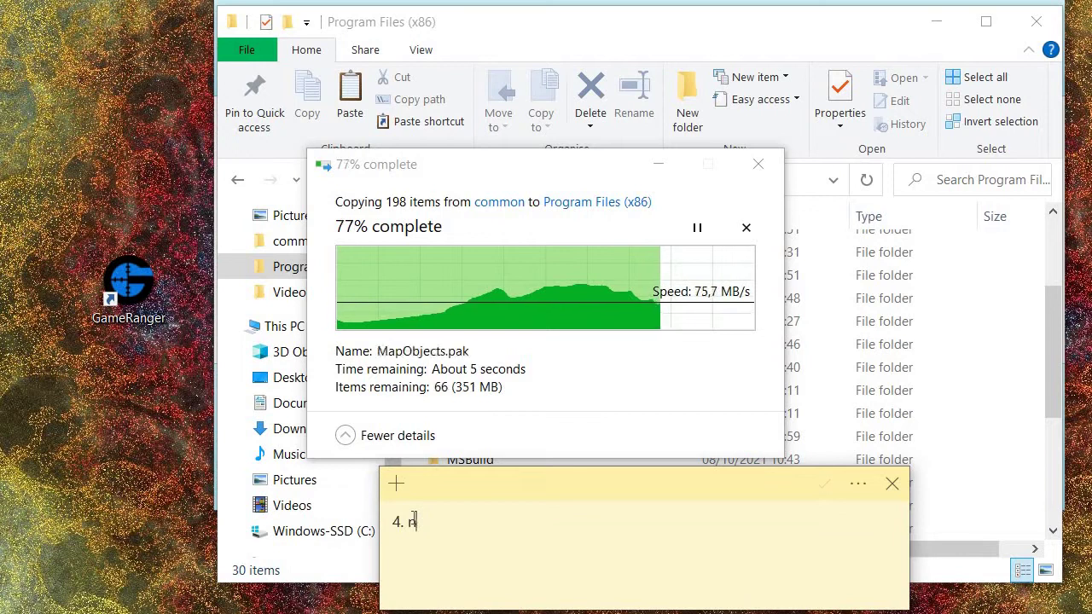
# Step: Continue instruction 4 in the note with "Now you have a second copy of the game Imperivm RTC HD steam edition in Program Filex"
pyautogui.write('Now you have ')
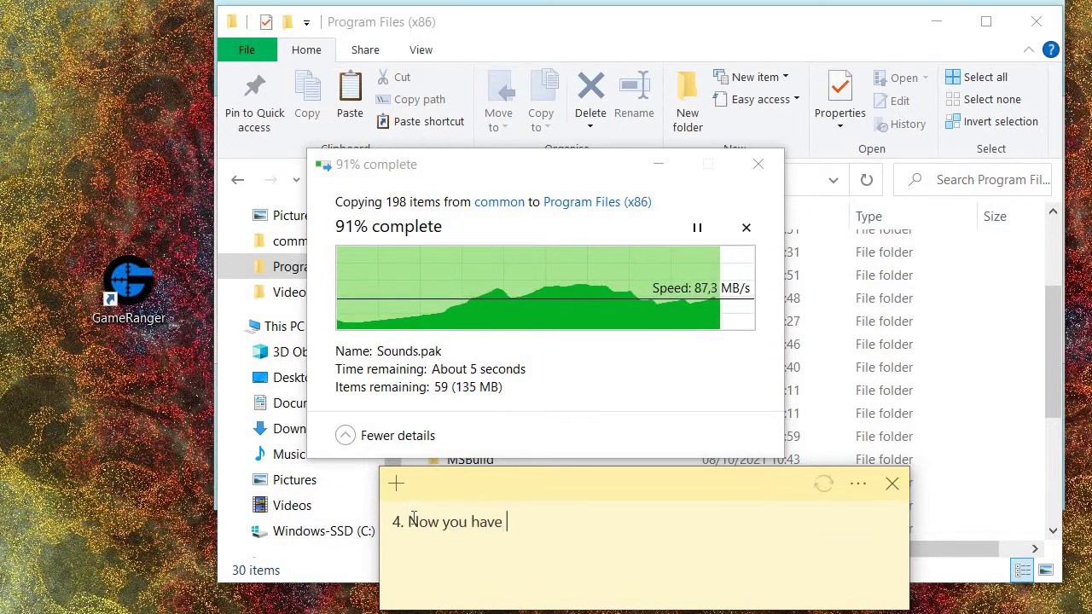
pyautogui.write('a second copy')
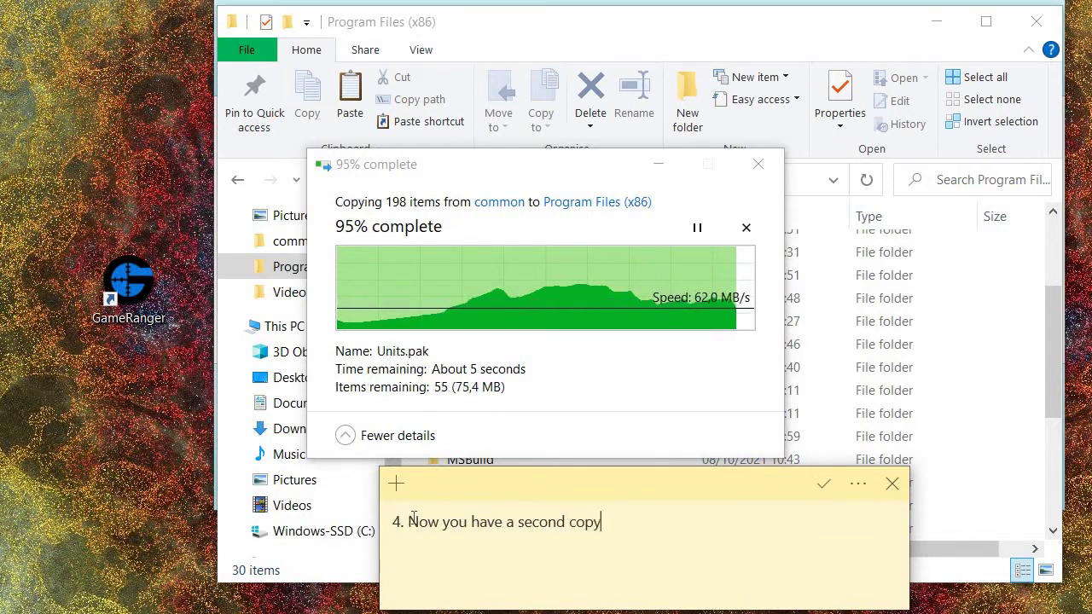
pyautogui.write(' of t')
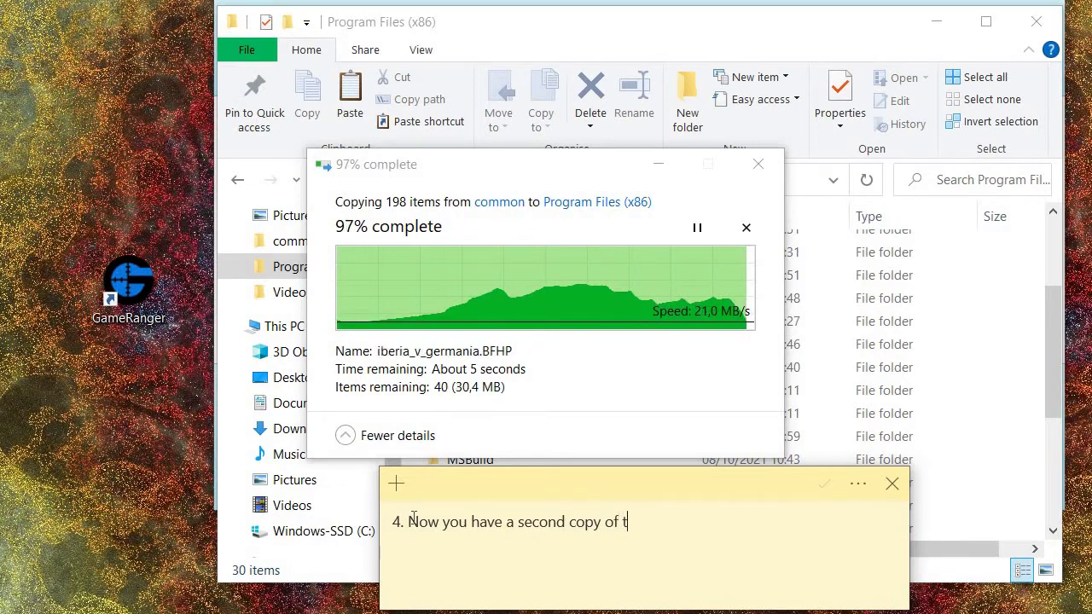
pyautogui.write('he game lmper')
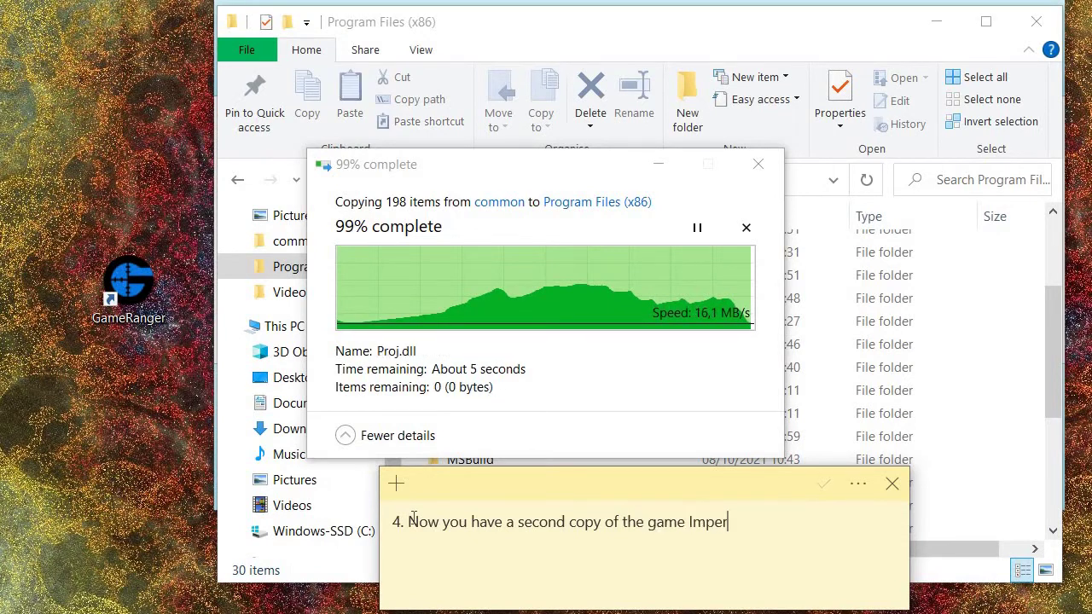
pyautogui.write('ivm RTC HD ')
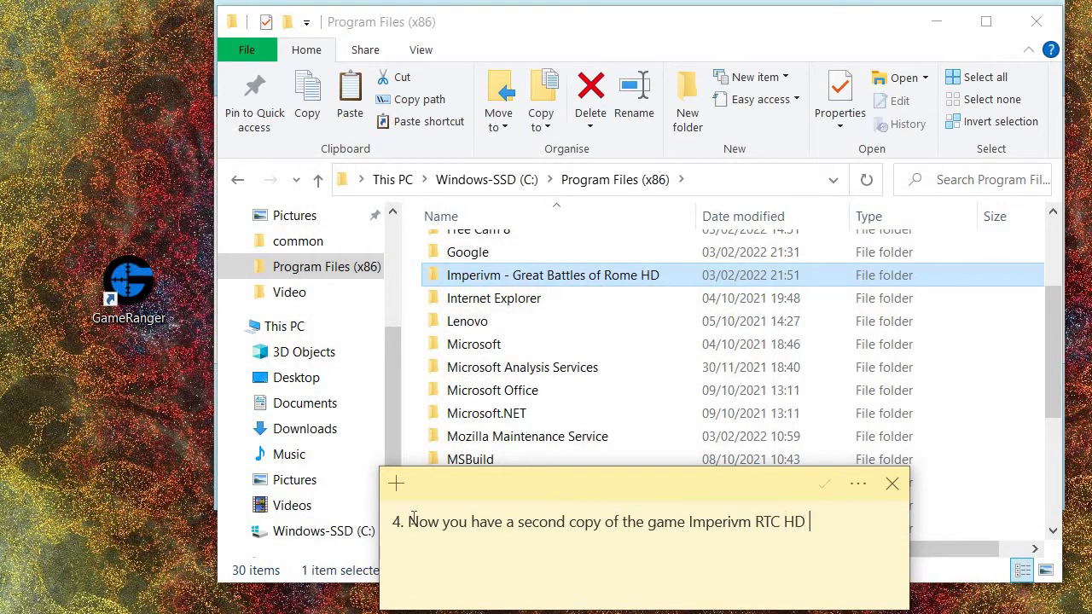
pyautogui.write('steam edition in ')
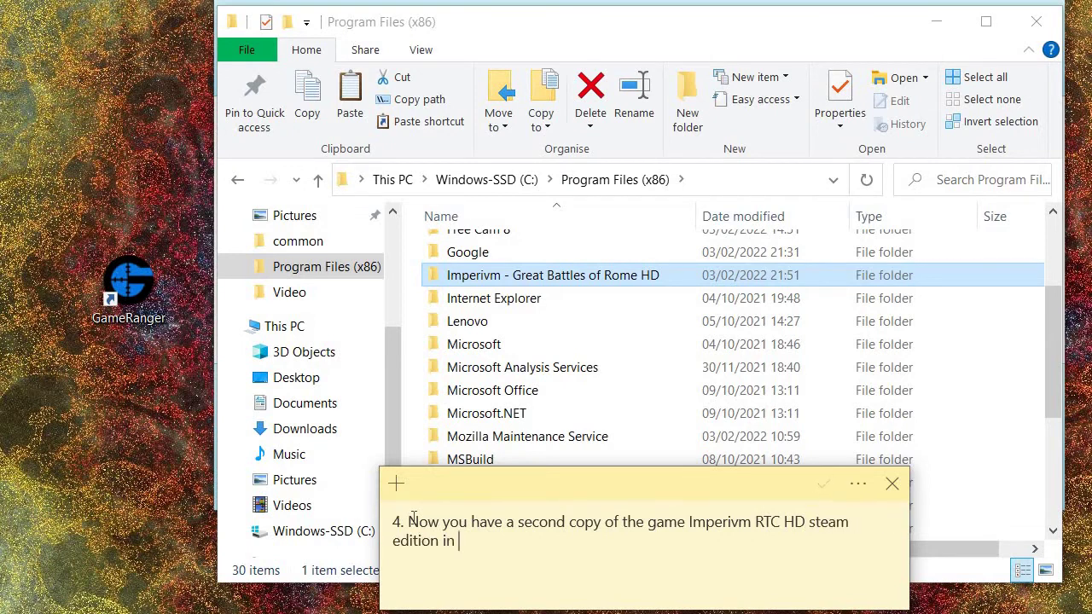
pyautogui.write('Progr')
pyautogui.press('BackSpace')
pyautogui.write('ram Filex')
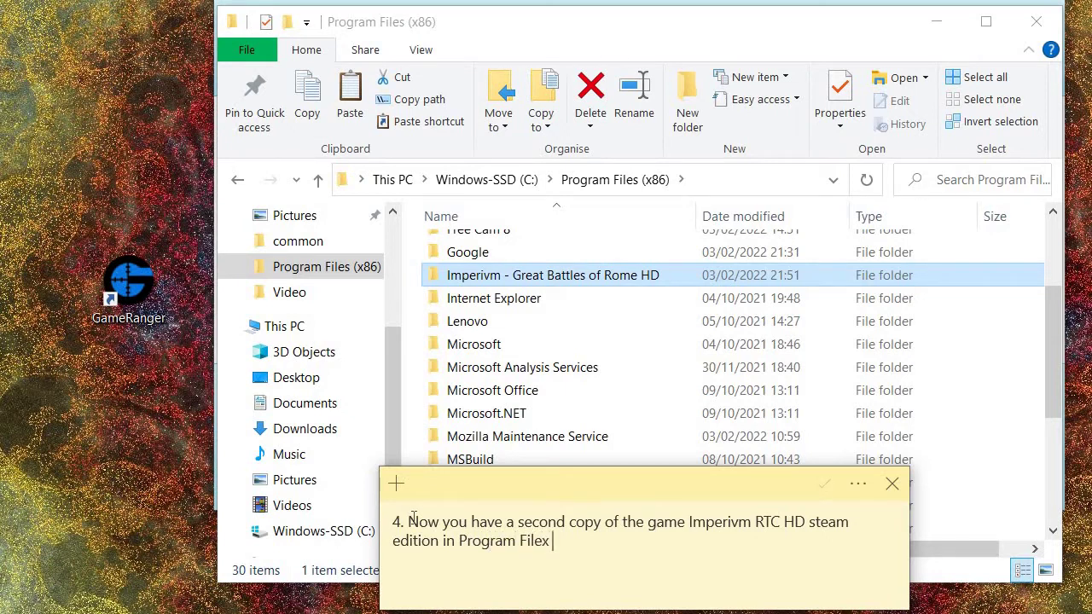
# Step: Finish instruction 4 in the note with "x86. Make sure you dont have other folders with the same name."
pyautogui.write(' x86. Make sure you d')
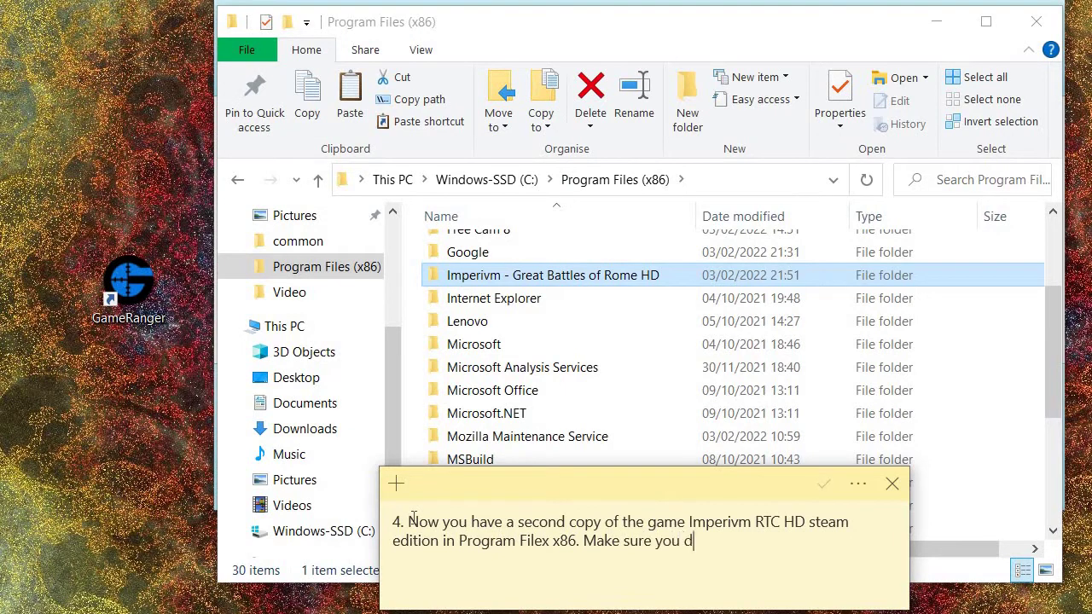
pyautogui.write('ont have to')
pyautogui.press('BackSpace')
pyautogui.press('BackSpace')
pyautogui.press('BackSpace')
pyautogui.write('other folders')
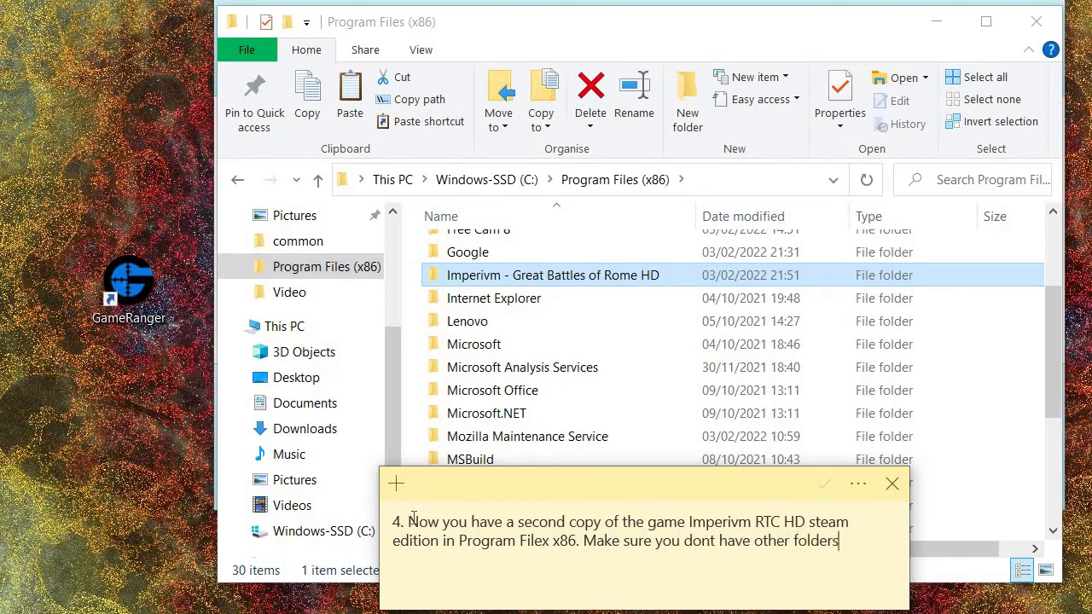
pyautogui.write(' with the same ')
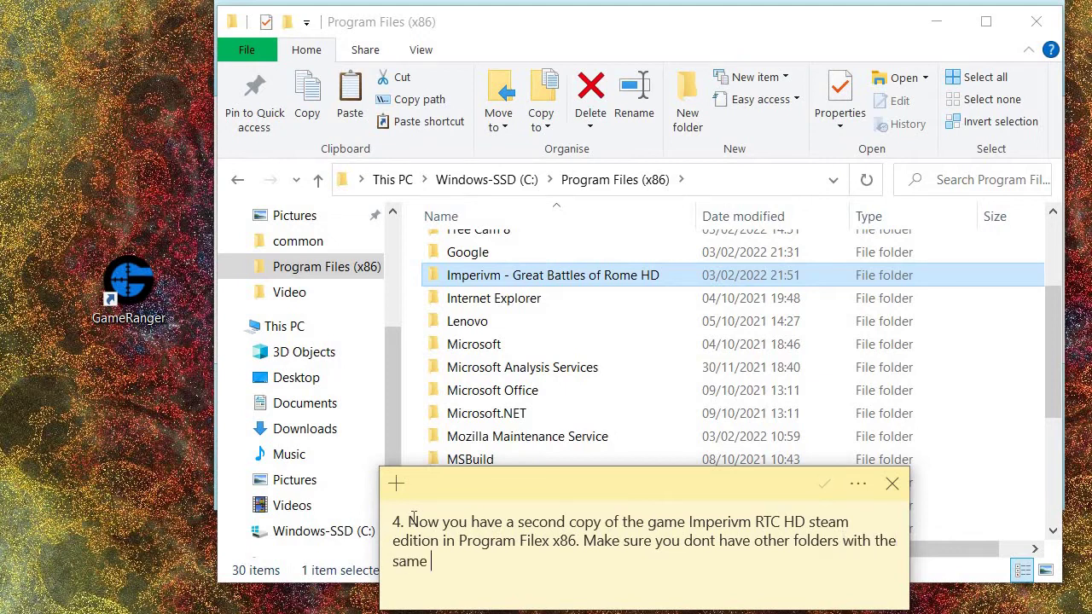
pyautogui.write('name.')
# Step: Replace the note's text with "5. OPEN GAME RANGER and Search for the game in the tab" and highlight it
pyautogui.hotkey('ctrl', 'a')
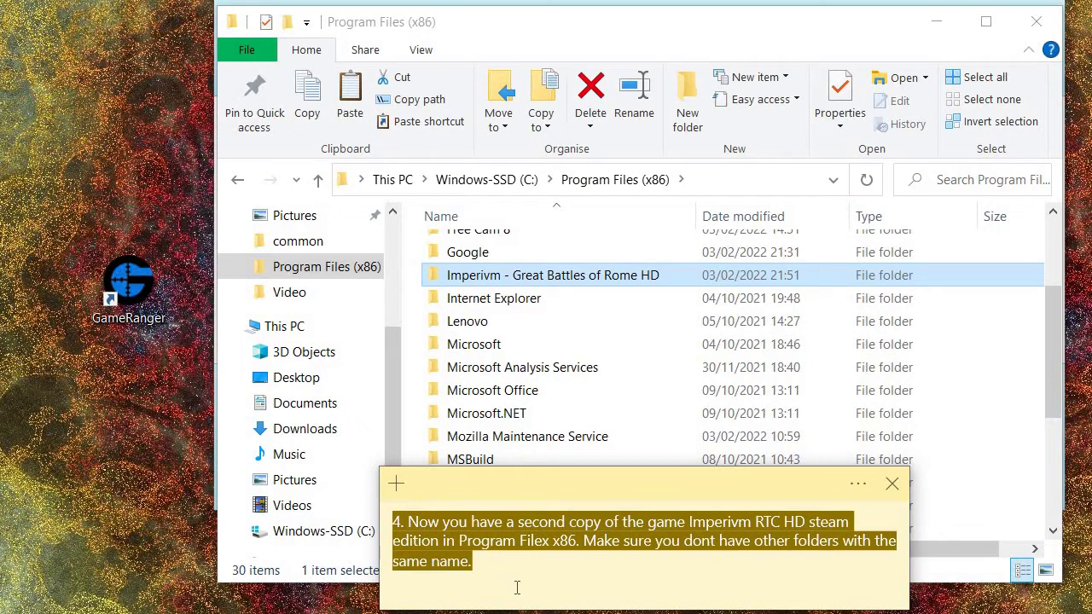
pyautogui.write('5. o')
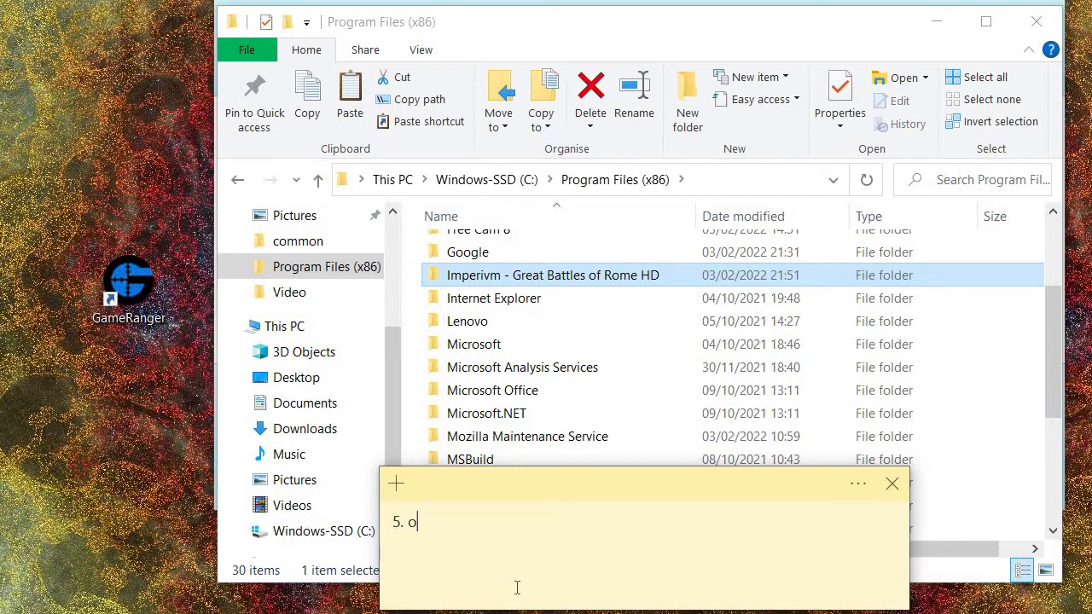
pyautogui.press('BackSpace')
pyautogui.write('o')
pyautogui.press('BackSpace')
pyautogui.write('OPEN GAME RANGER')
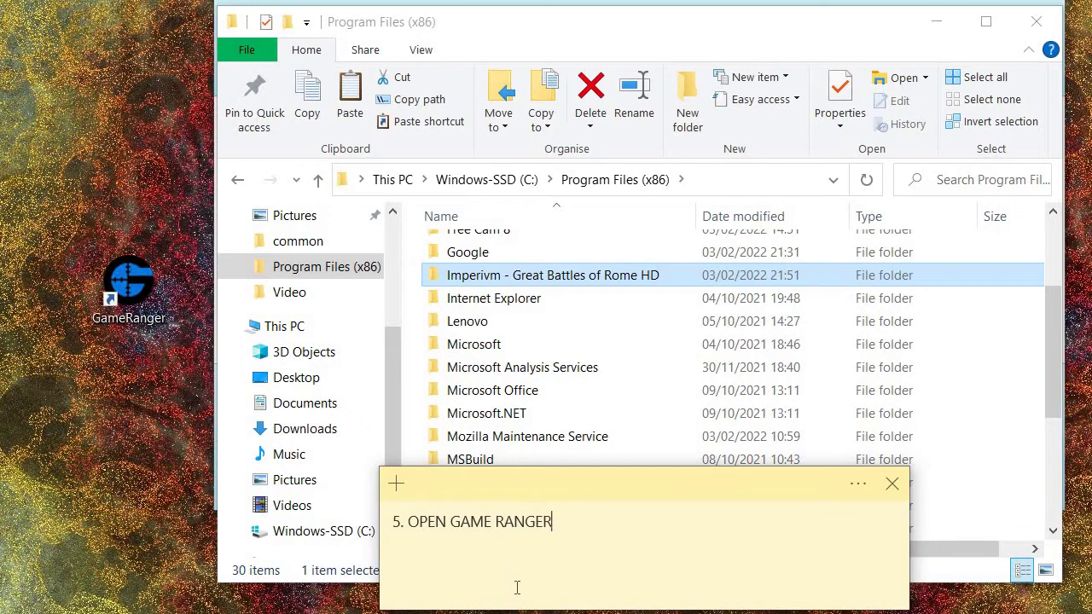
pyautogui.write(' and Search for the ')
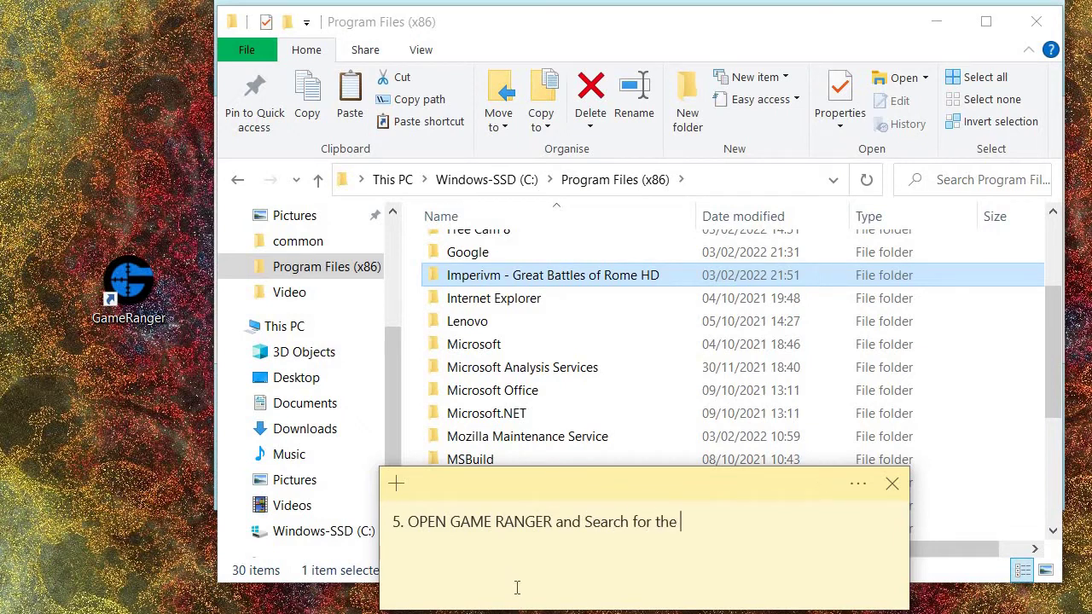
pyautogui.write('game in the tab')
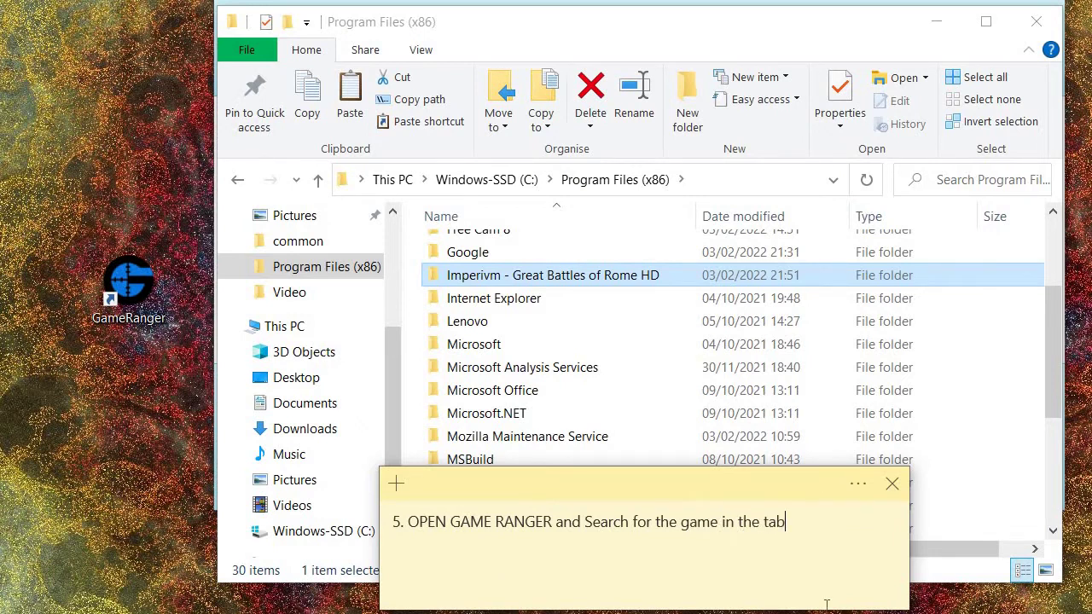
pyautogui.moveTo(657, 544); pyautogui.dragTo(298, 524)
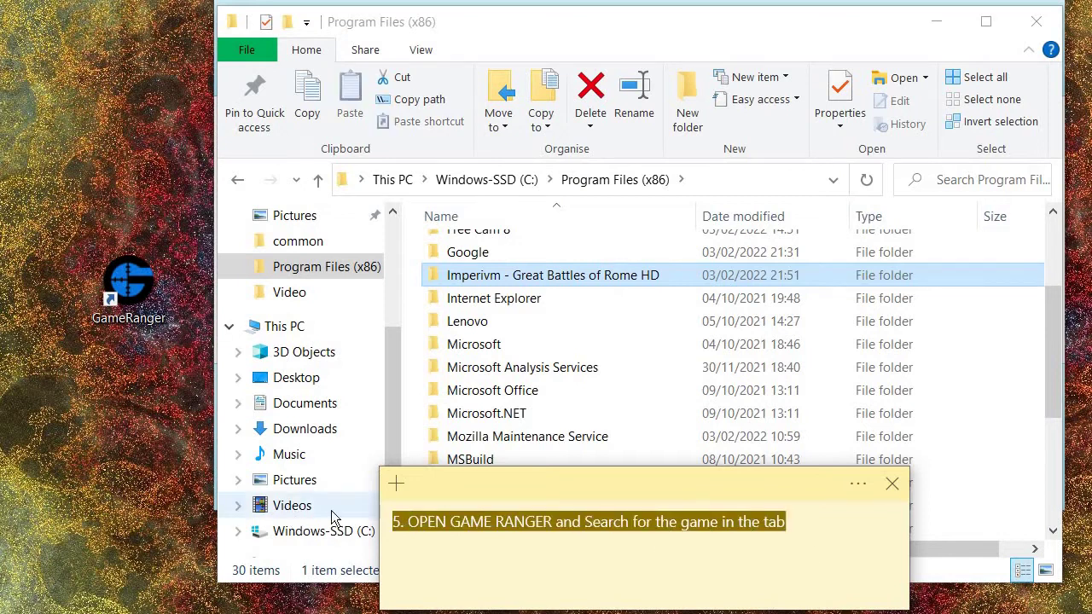
# Step: Open GameRanger from the desktop, close the friends window, and search the game descriptions for "Imperivm"
pyautogui.click(114, 302)
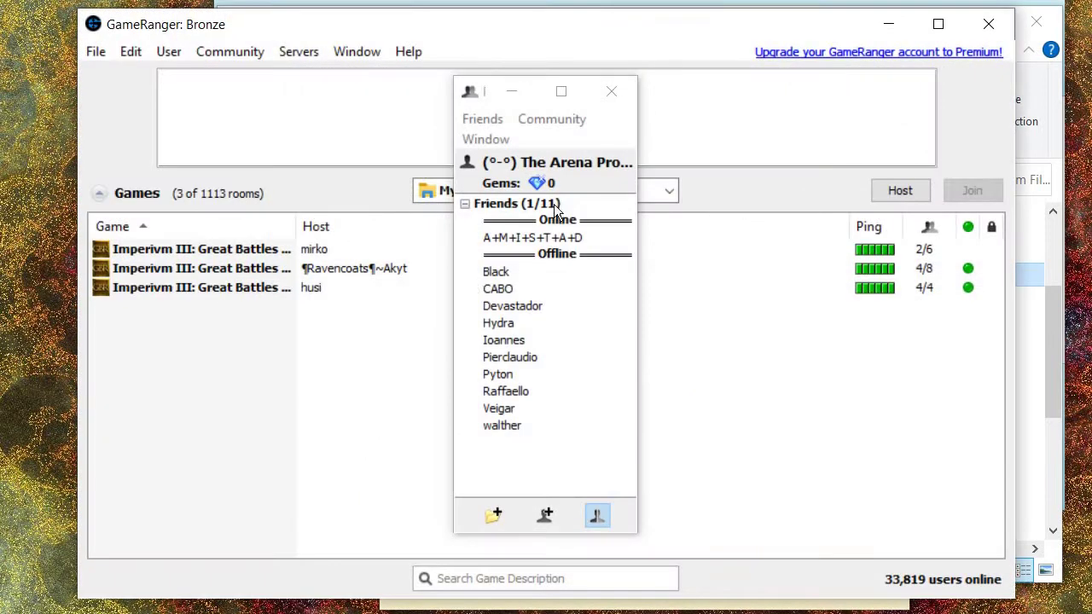
pyautogui.click(614, 92)
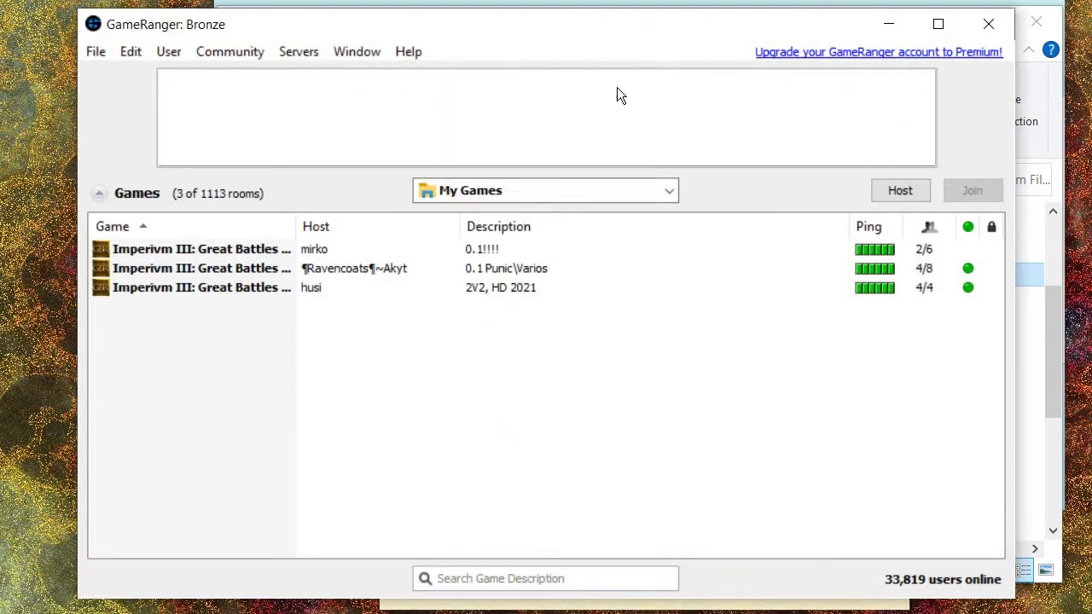
pyautogui.click(502, 585)
pyautogui.write('Imperi')
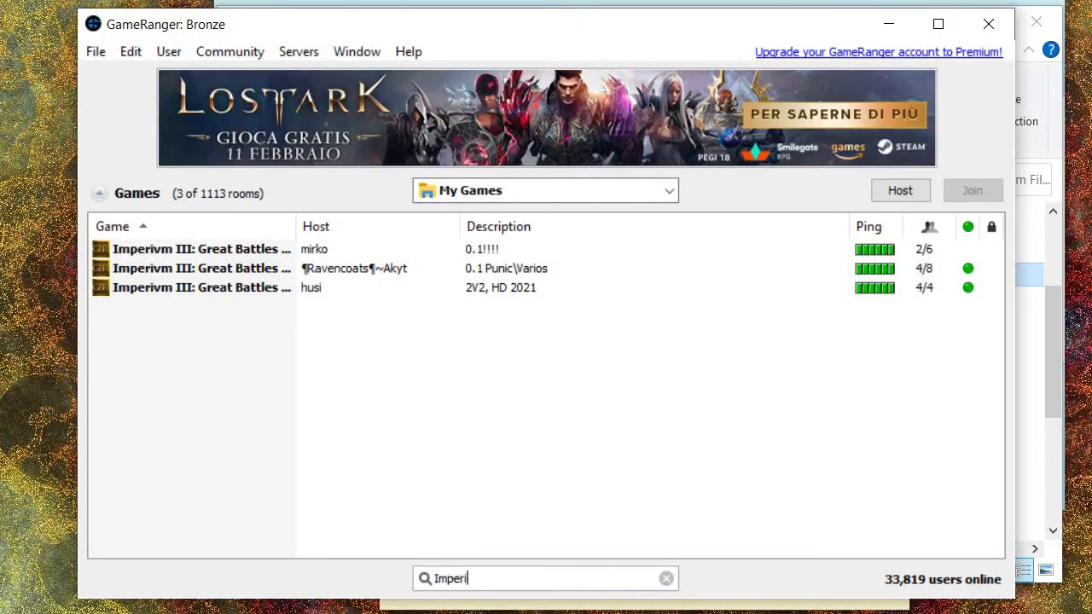
pyautogui.write('mvm')
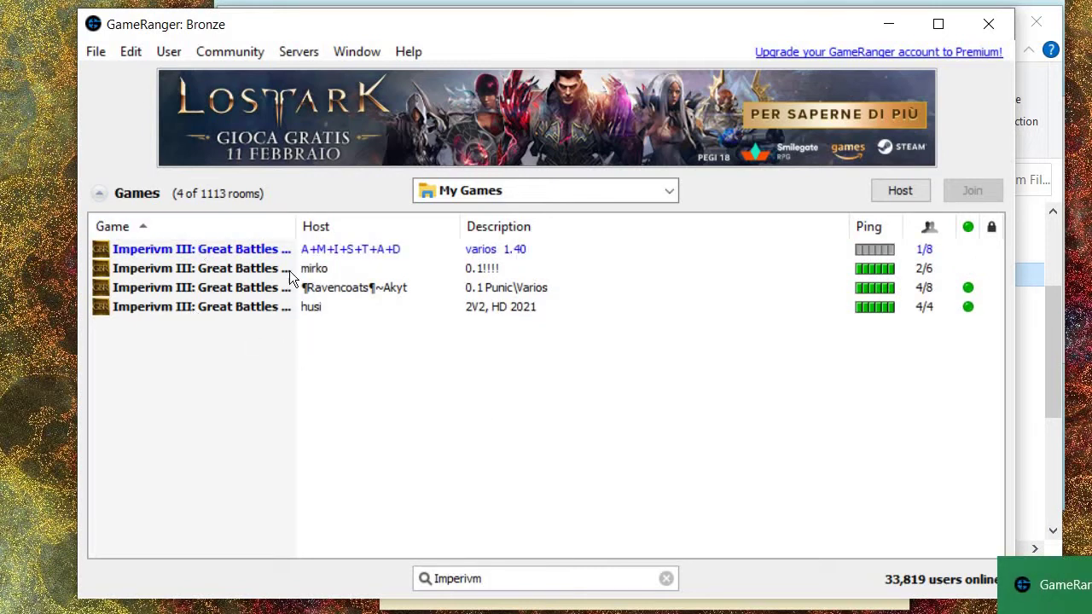
# Step: Move the sticky note up and replace its text with "6. Now you can finally join a lobby or simply HOST your own Lobby as follows >>"
pyautogui.hotkey('alt', 'Tab')
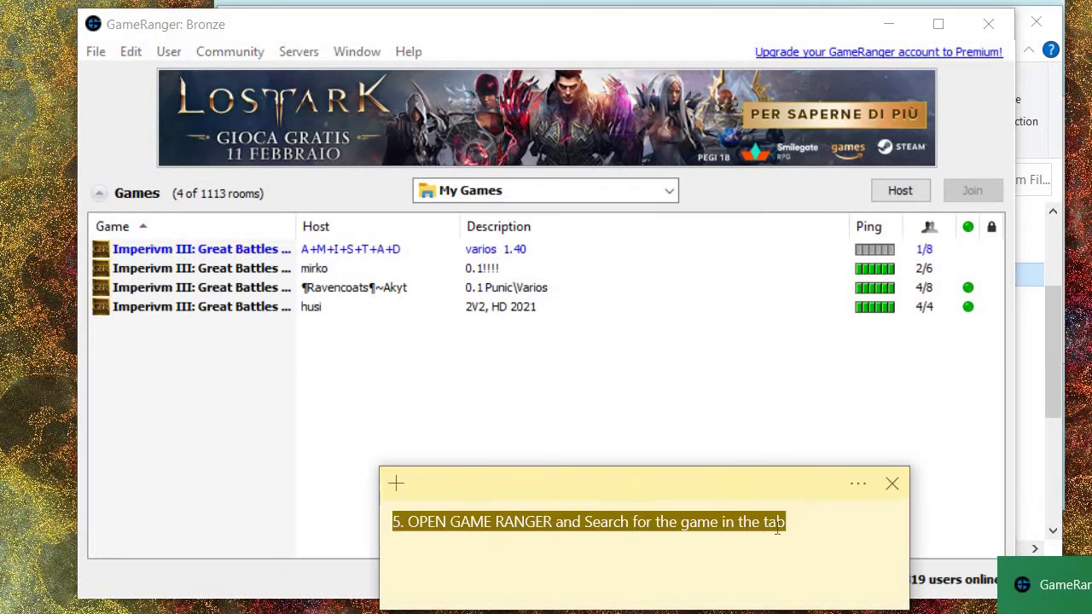
pyautogui.moveTo(736, 475); pyautogui.dragTo(650, 395)
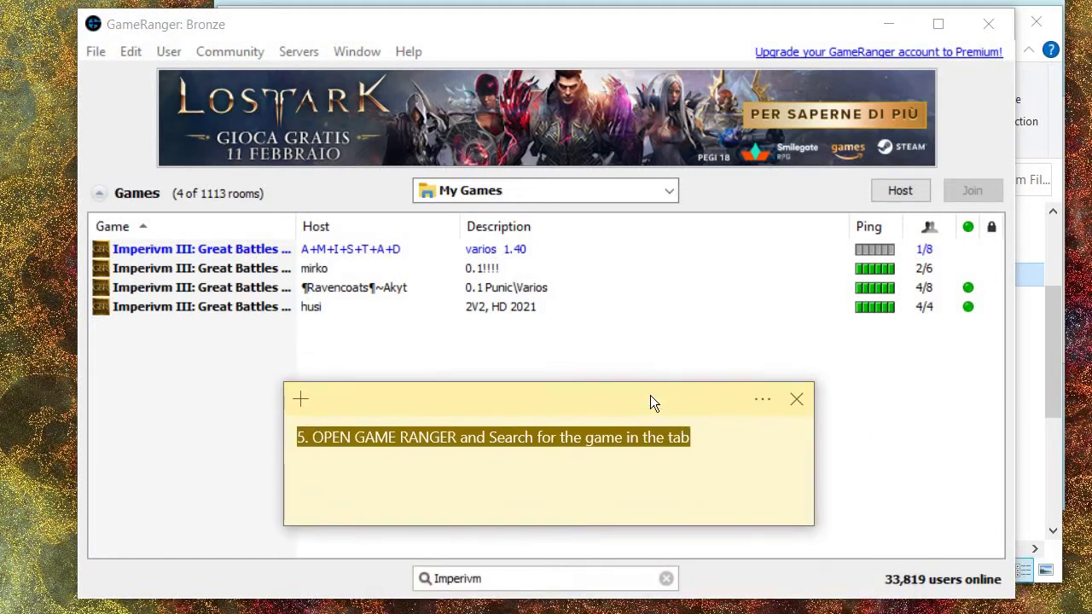
pyautogui.write('6. No')
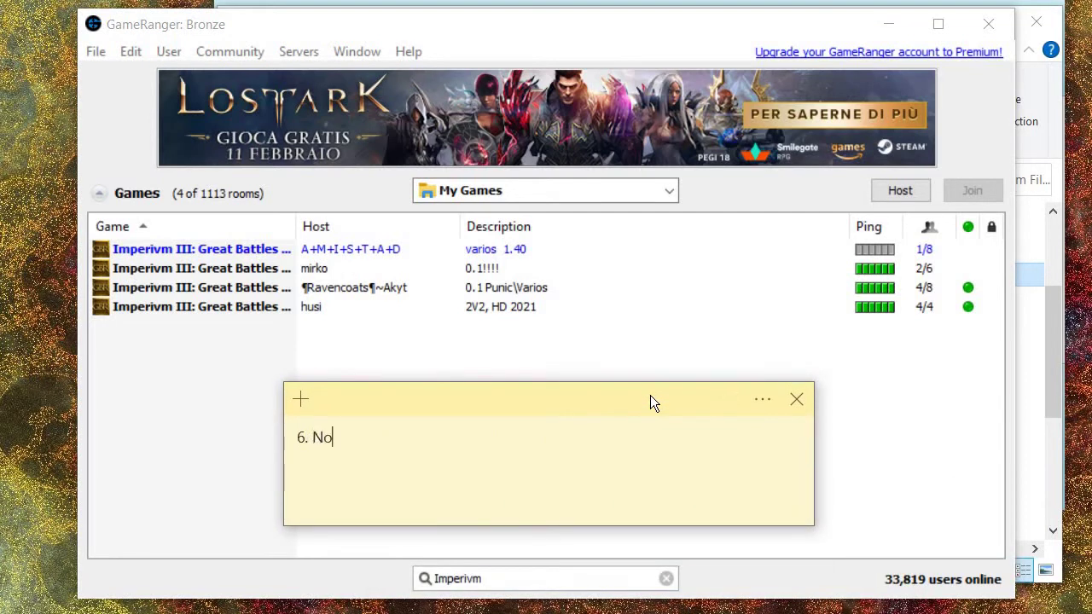
pyautogui.write('w you can fi')
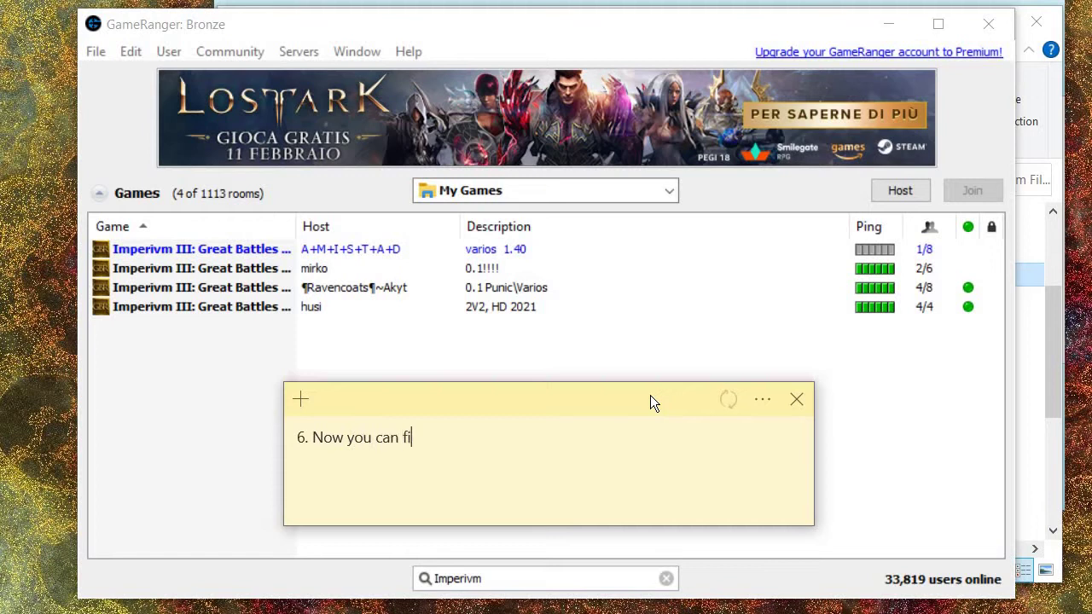
pyautogui.write('nally jo')
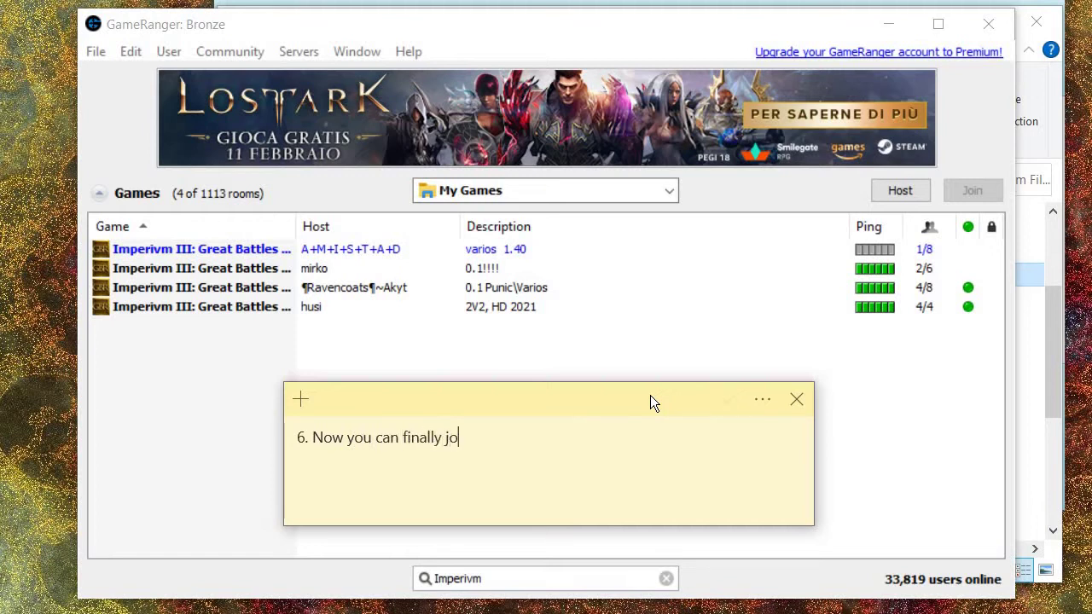
pyautogui.write('in a lobby or sim')
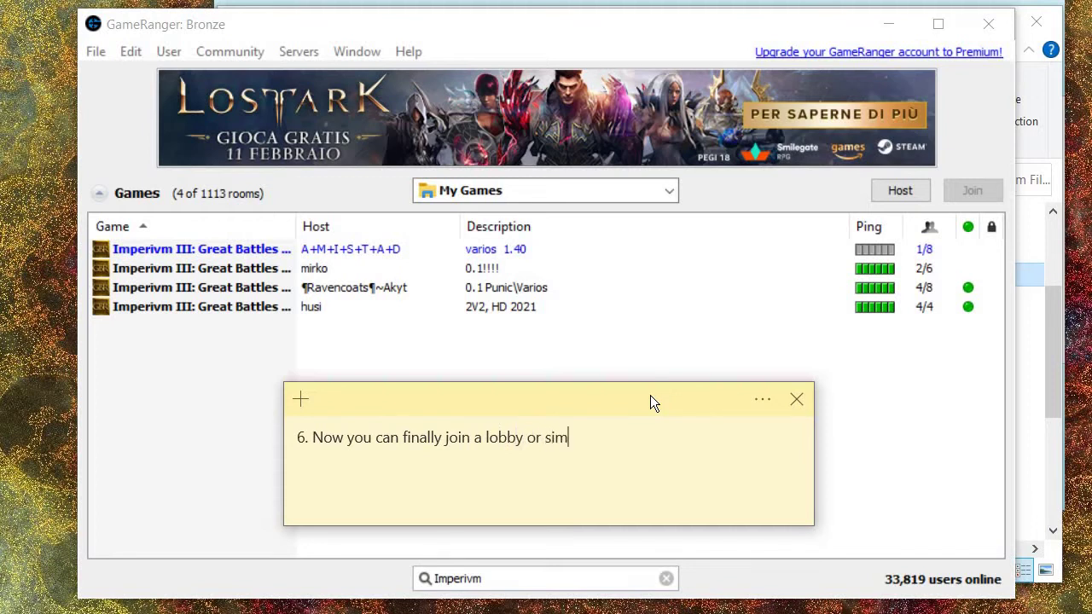
pyautogui.write('ply HOST A')
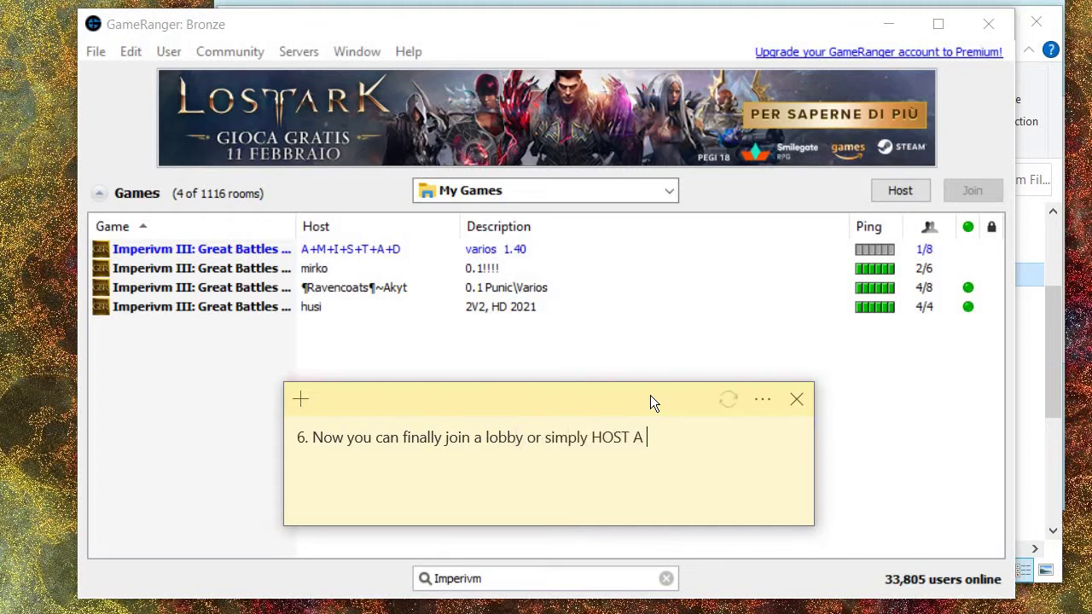
pyautogui.press('BackSpace')
pyautogui.write('your own Lob')
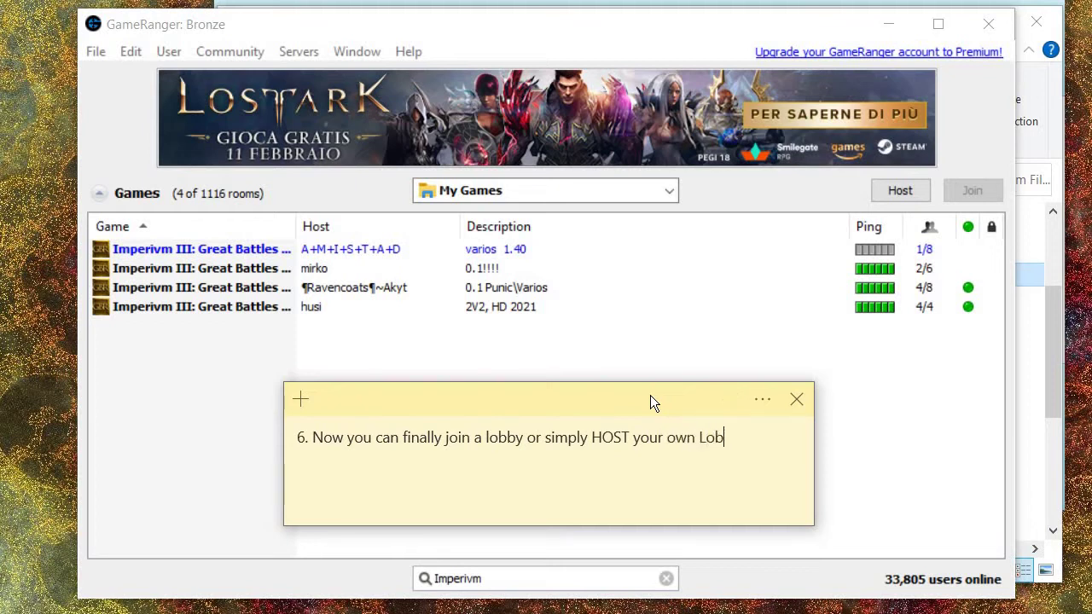
pyautogui.write('by as follows >>')
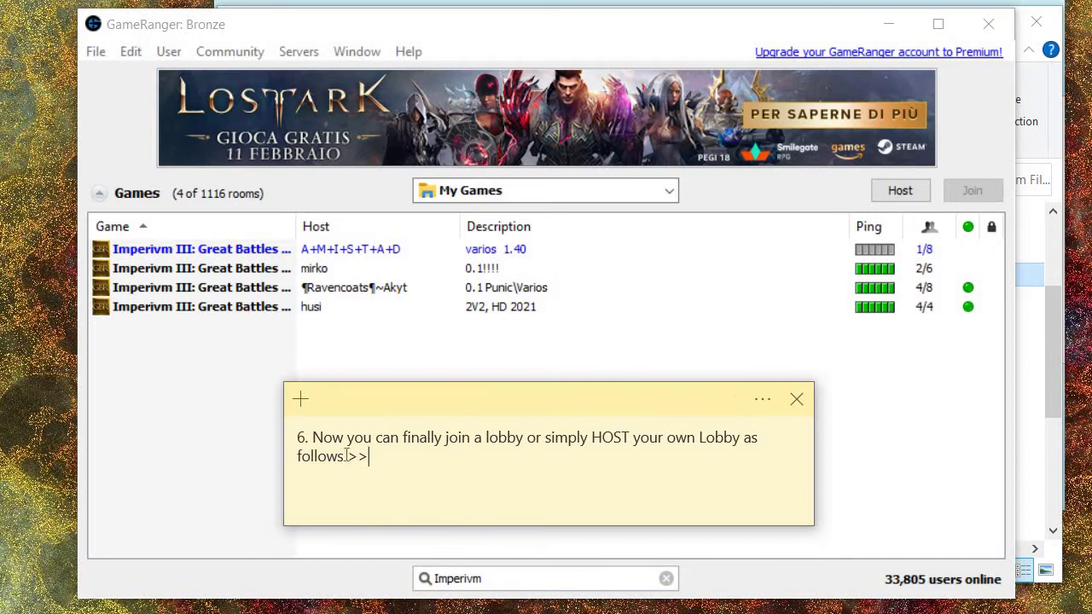
pyautogui.hotkey('ctrl', 'a')
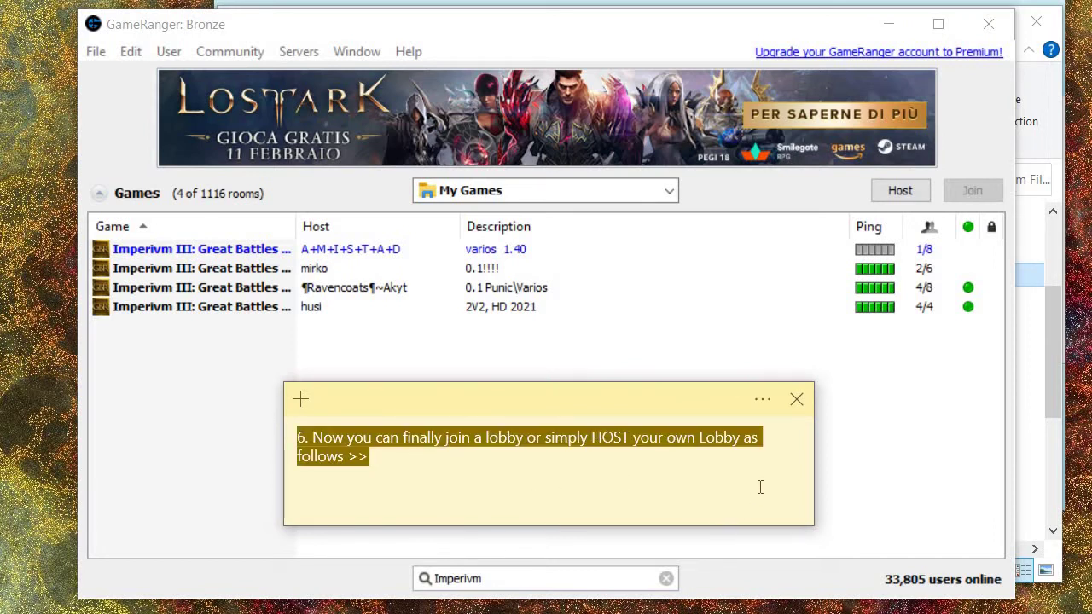
# Step: Host an Imperivm III: Great Battles of Rome room with the preset options, continue past the router warning, and fit the room window on screen
pyautogui.click(906, 186)
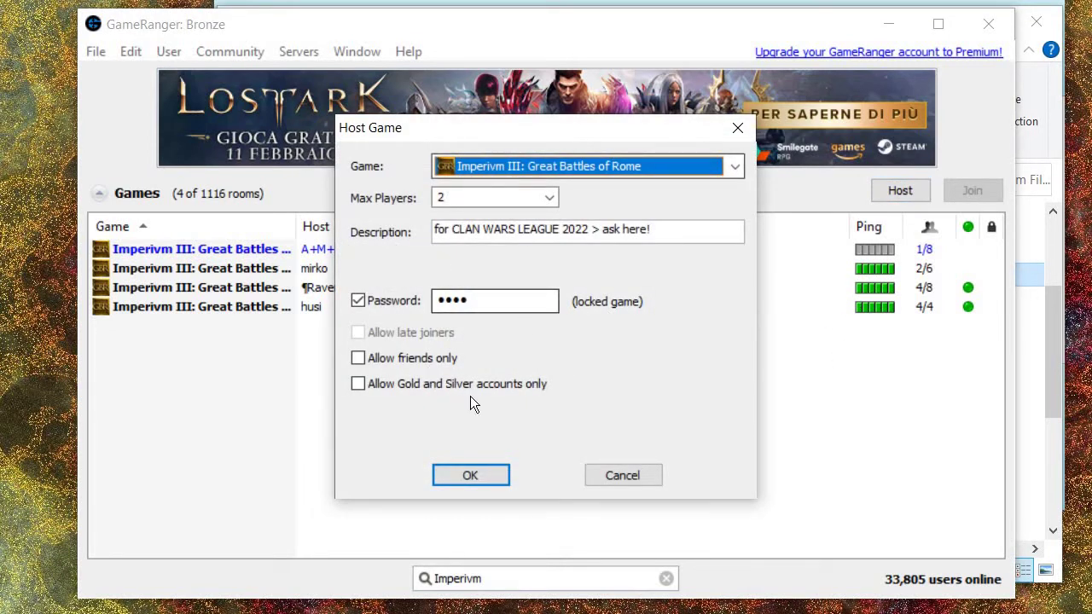
pyautogui.click(461, 472)
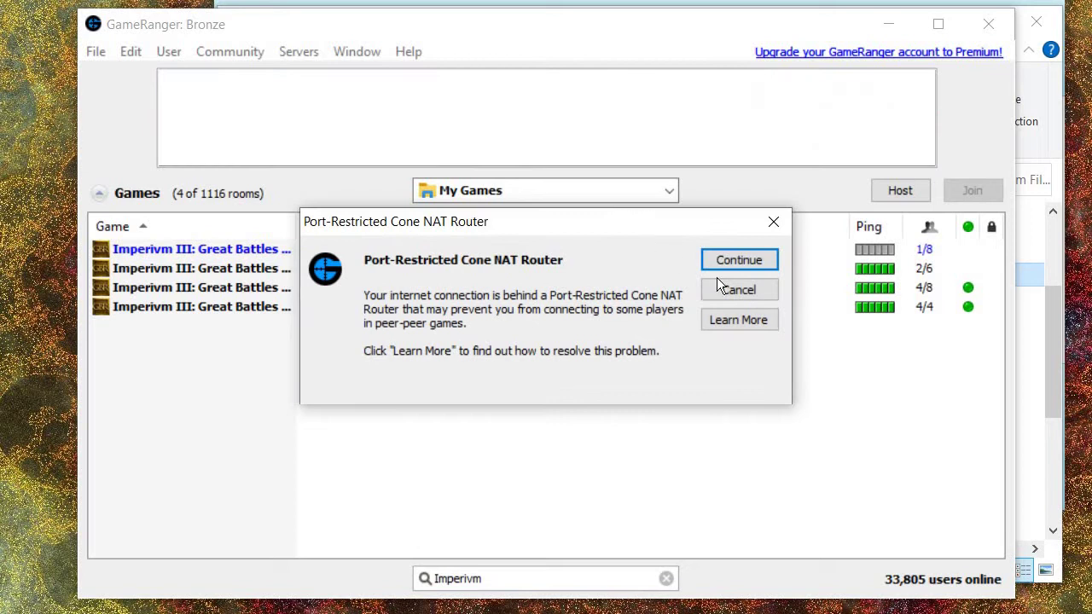
pyautogui.click(737, 259)
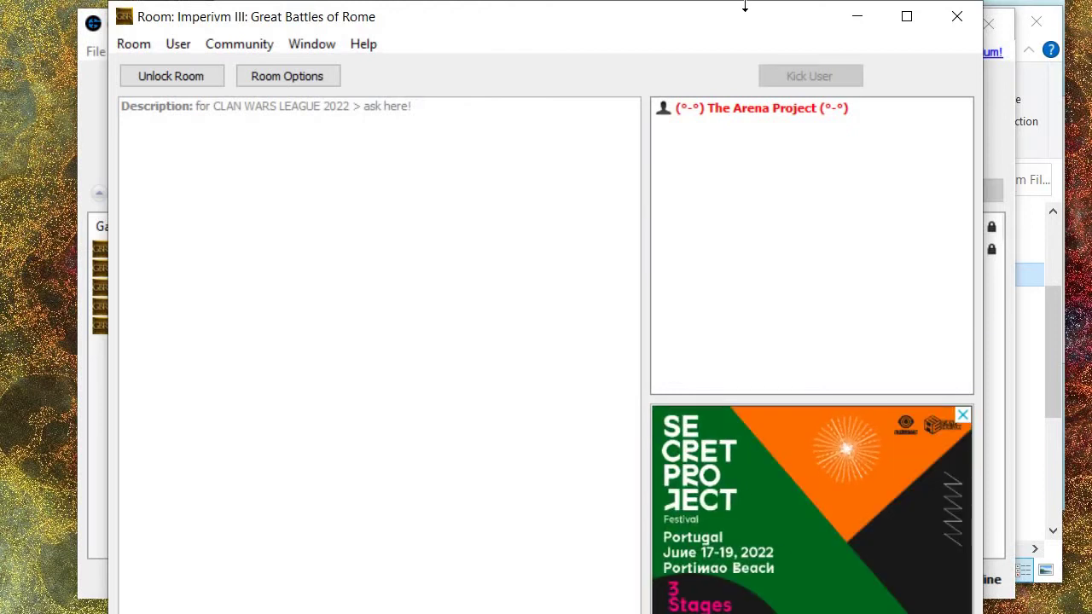
pyautogui.moveTo(685, 1); pyautogui.dragTo(665, 225)
pyautogui.moveTo(632, 180); pyautogui.dragTo(661, 54)
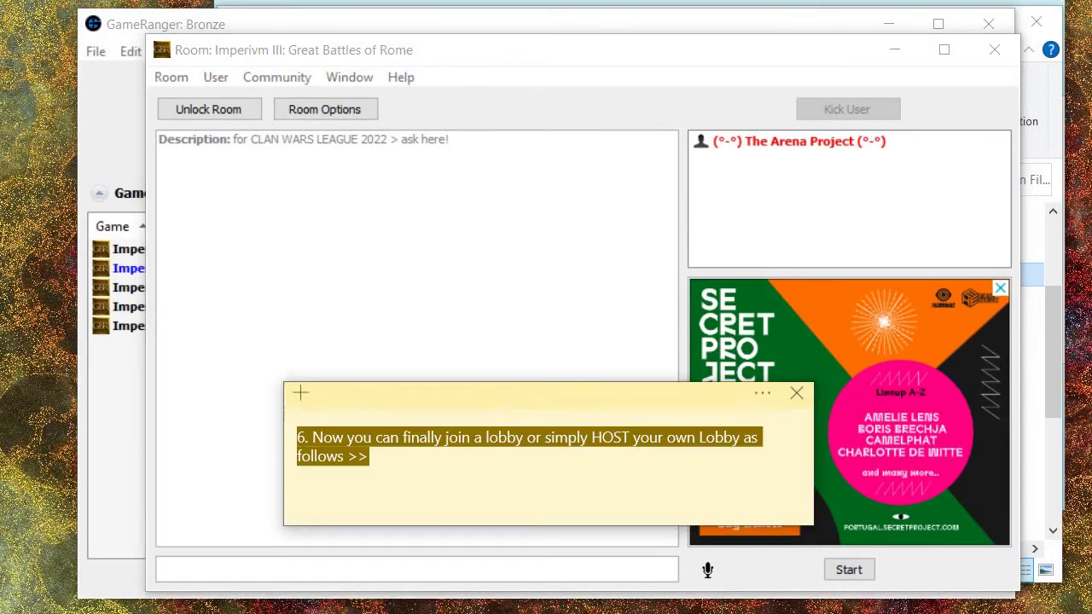
# Step: Replace the sticky note's text with "7. Once all players are IN, simply press START and the game will launch itself. >>"
pyautogui.hotkey('alt', 'Tab')
pyautogui.write('7')
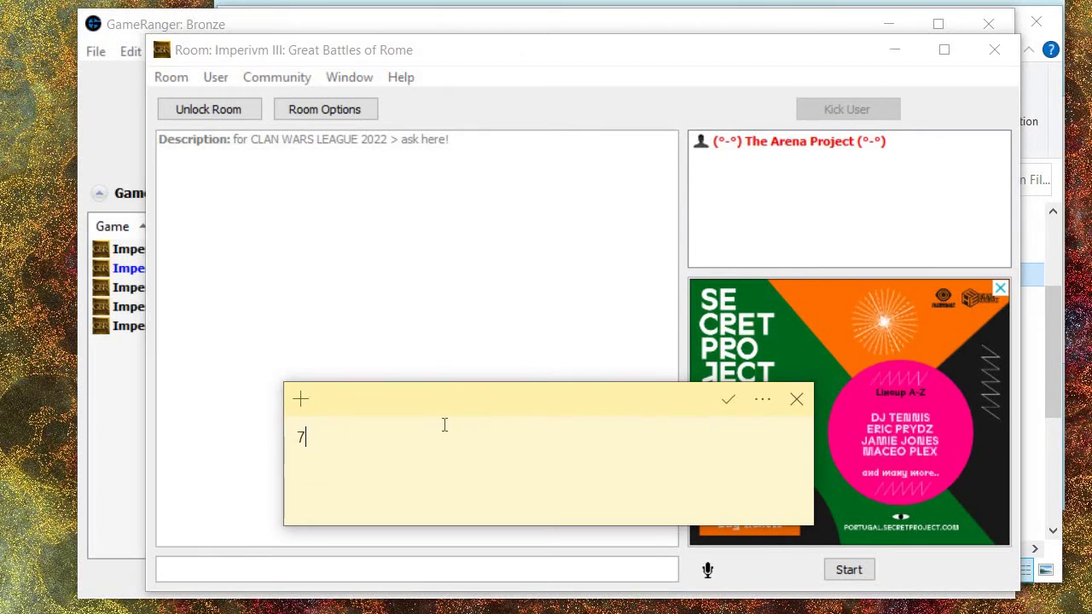
pyautogui.write('. oN')
pyautogui.press('BackSpace')
pyautogui.press('BackSpace')
pyautogui.write('O')
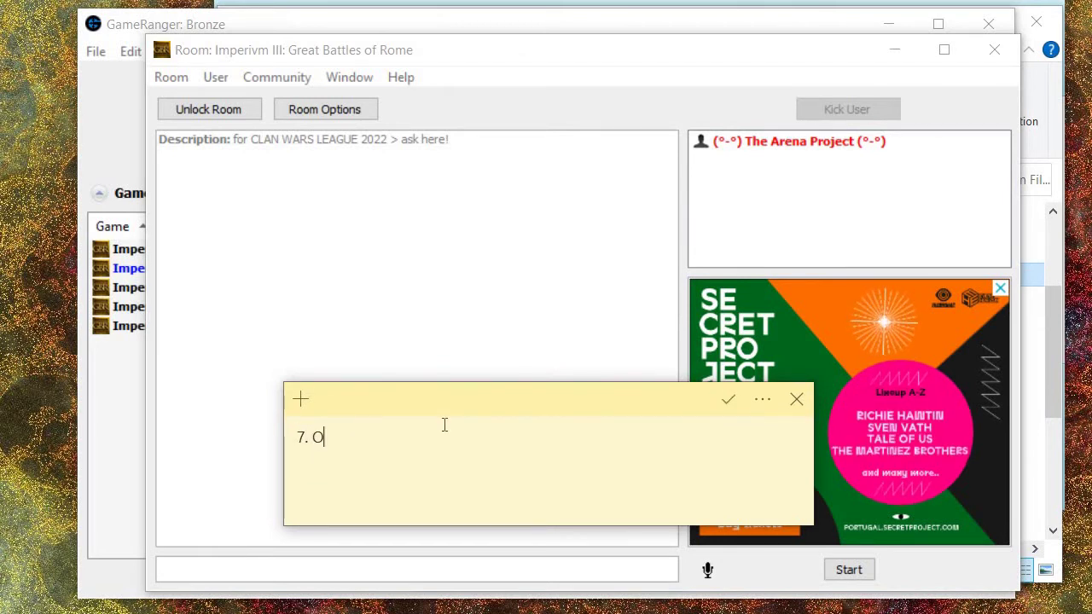
pyautogui.write('nce all players')
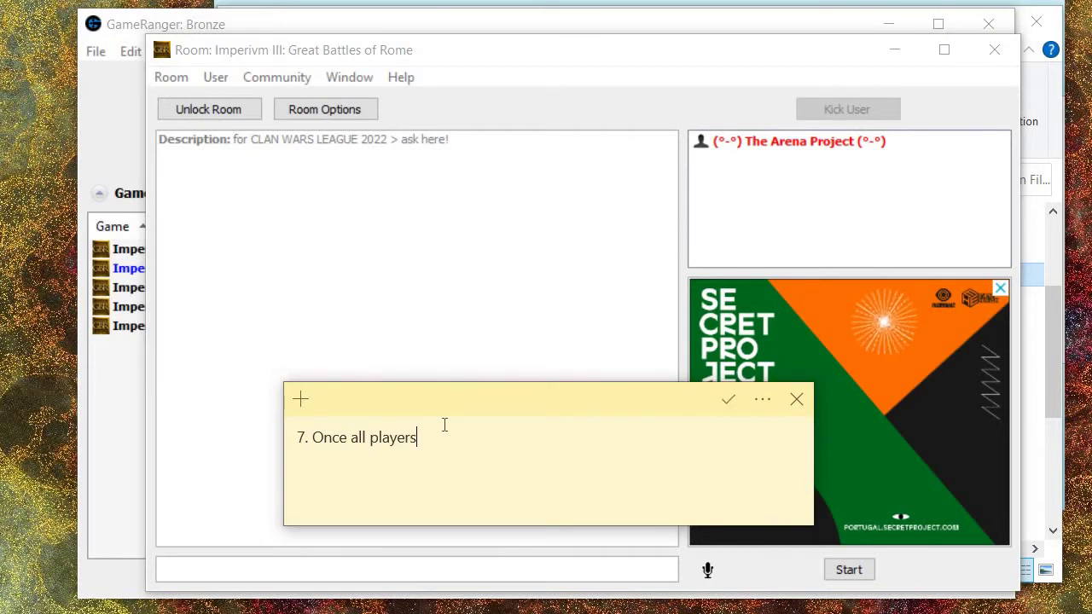
pyautogui.write(' are IN')
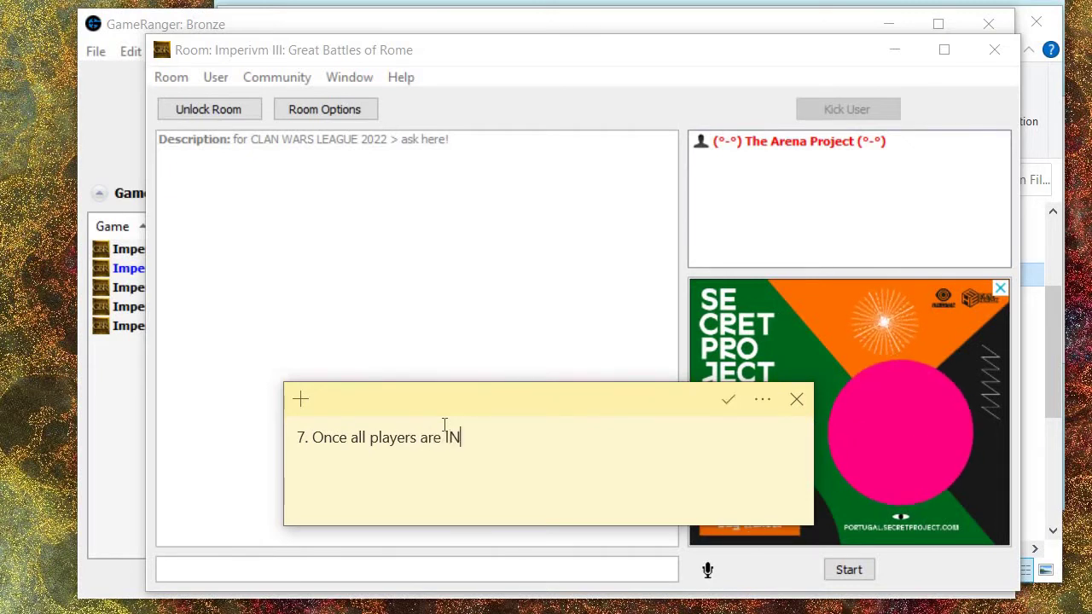
pyautogui.write(', simpl')
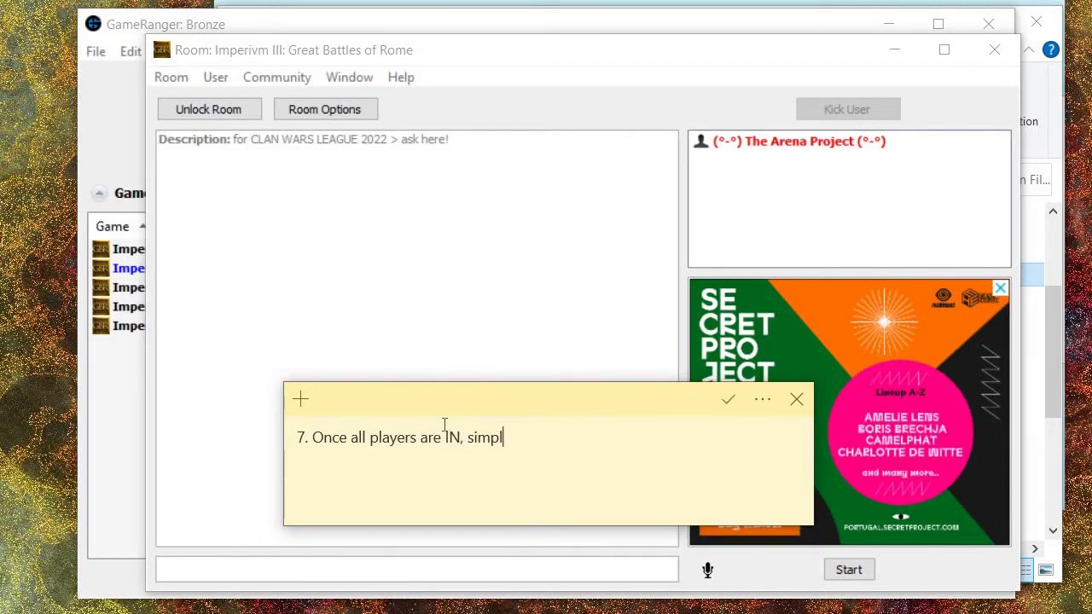
pyautogui.write('y press ')
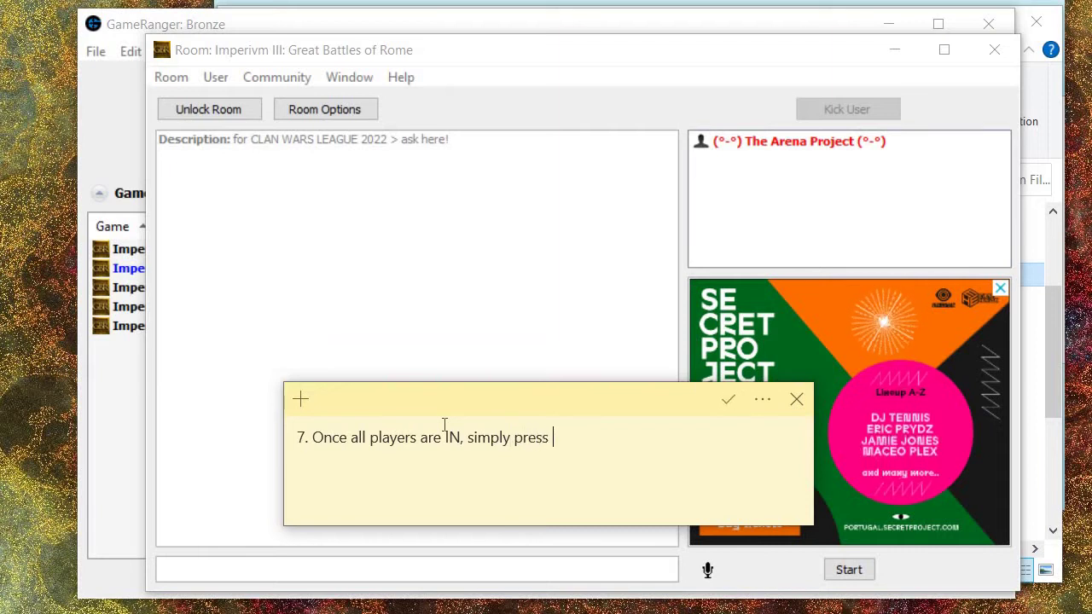
pyautogui.write('START and the game ')
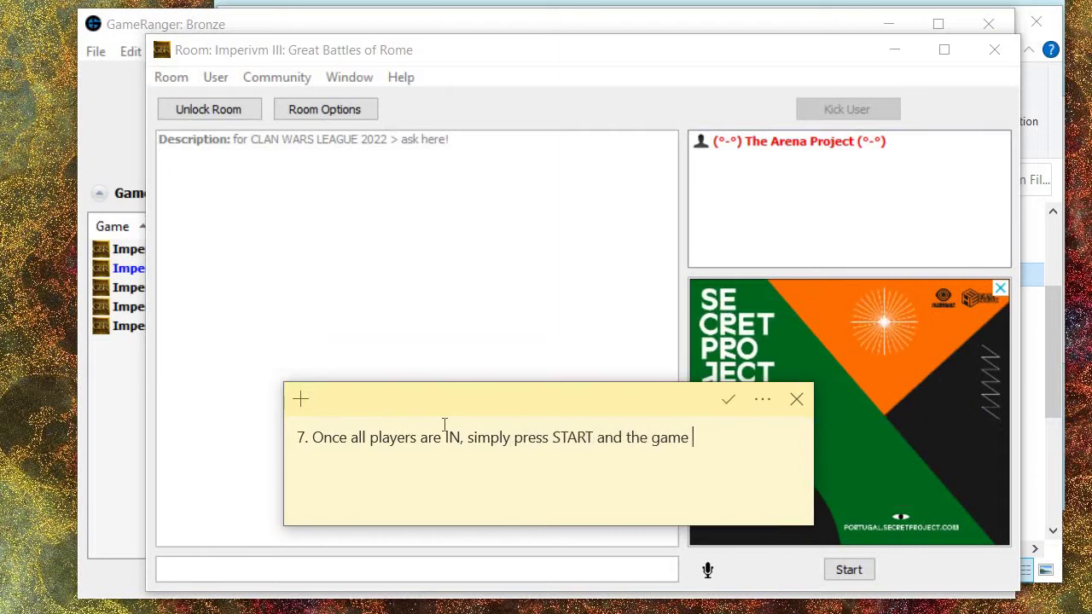
pyautogui.write('will launch it')
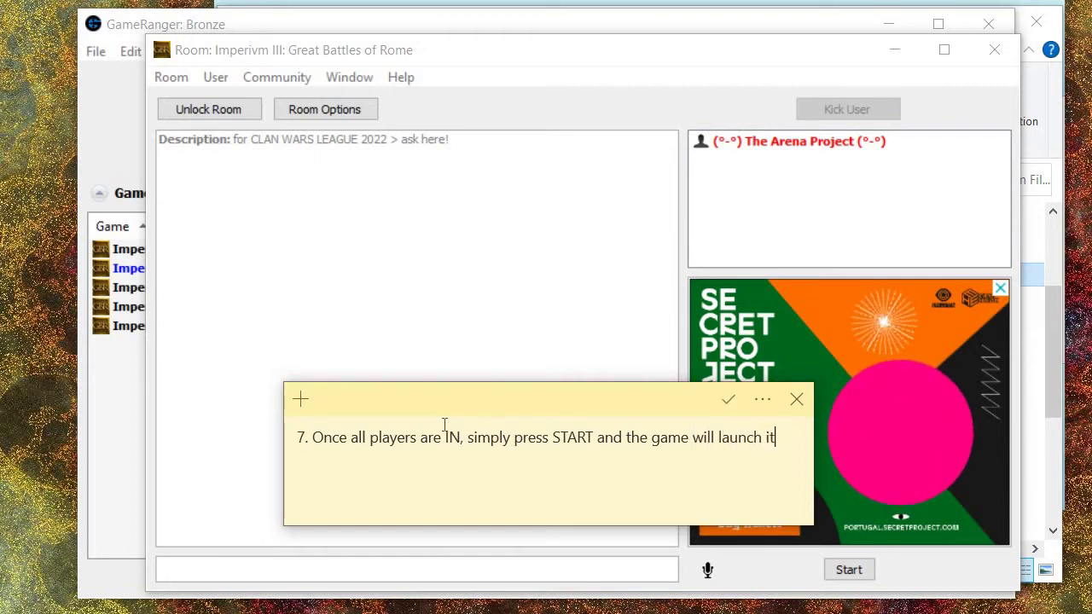
pyautogui.write('self. >>')
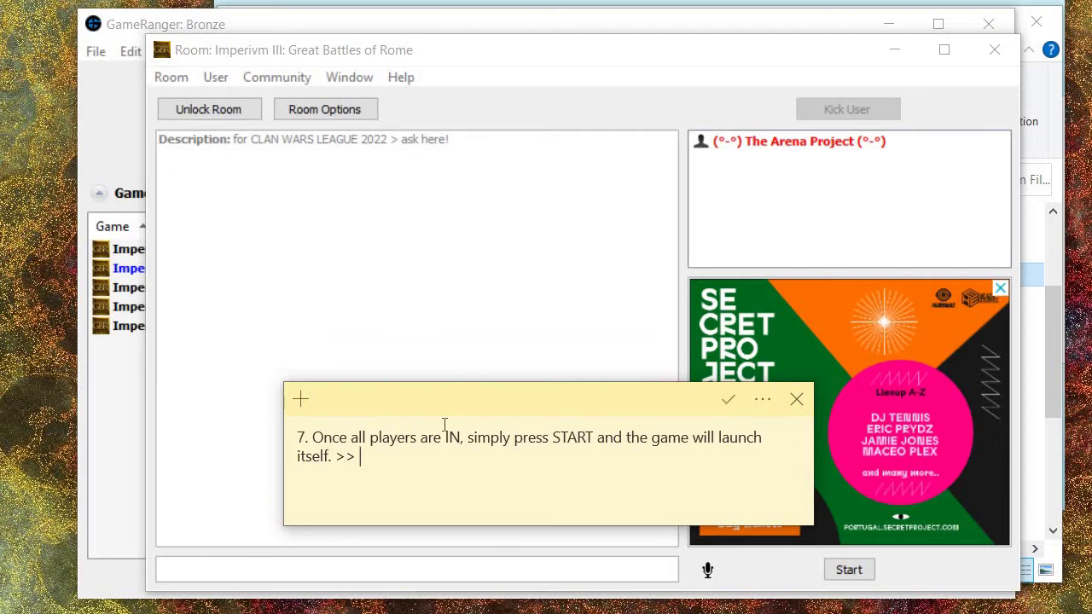
# Step: Append "then inside the game, just go to Multiplayer and create a new lobby where all your friends will join.!" and highlight the note's text
pyautogui.write('W')
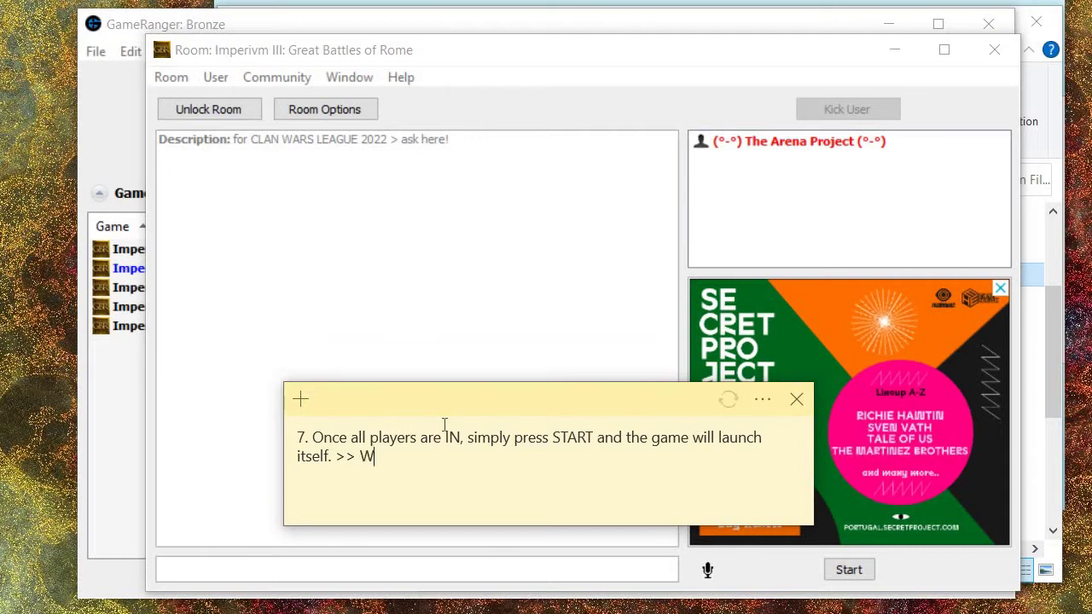
pyautogui.press('BackSpace')
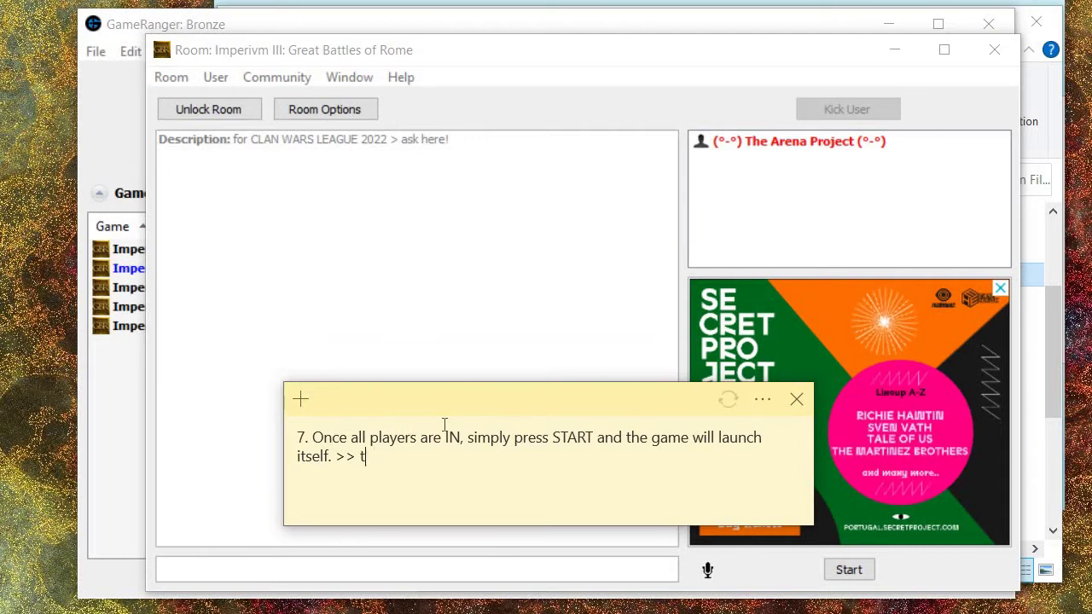
pyautogui.write('then ins')
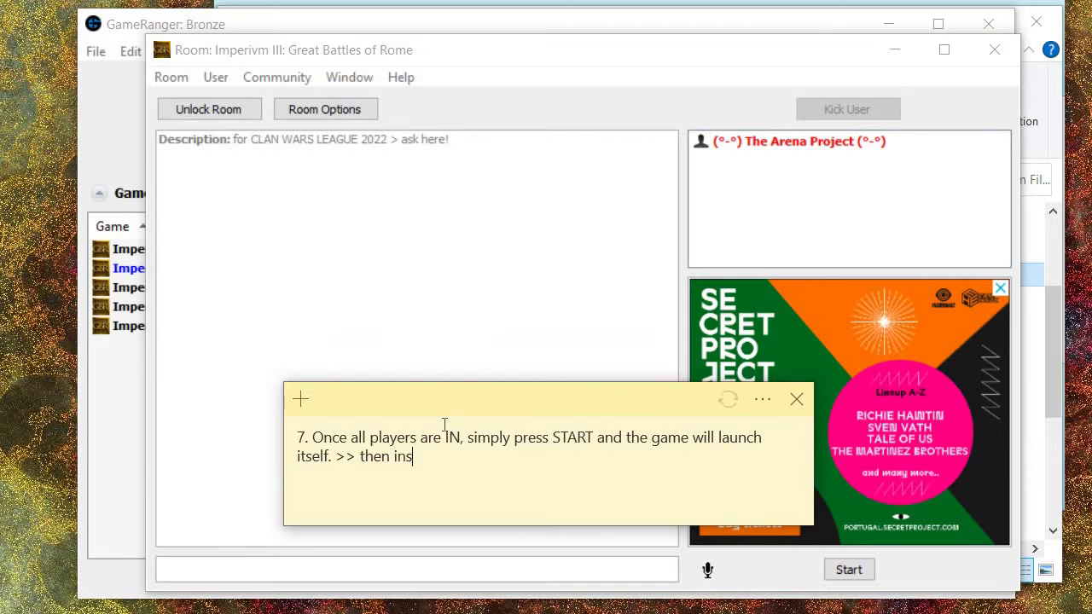
pyautogui.write('ide the game')
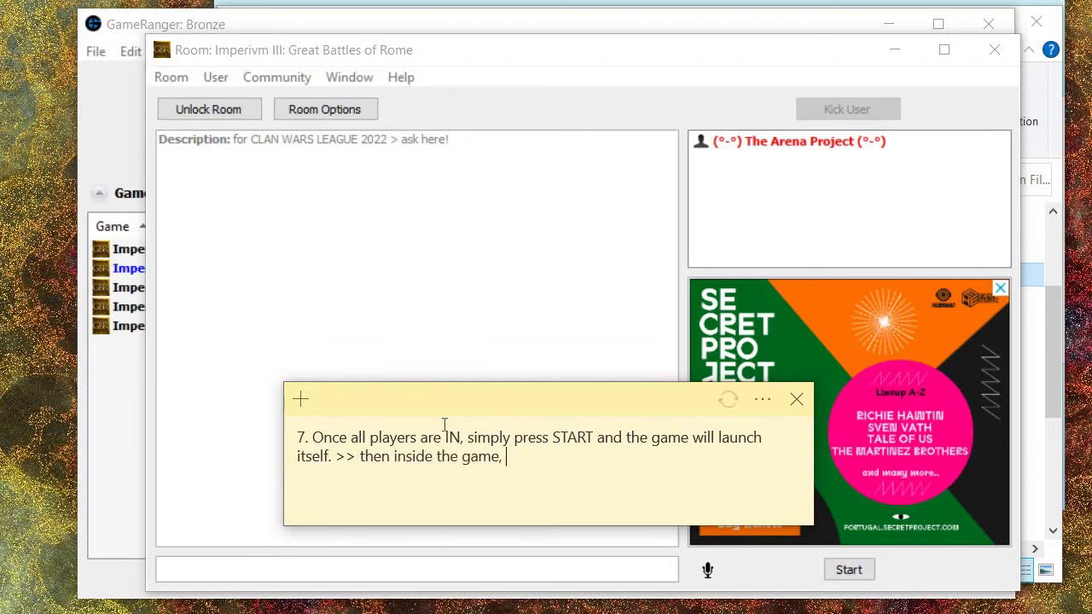
pyautogui.write(', just go to ')
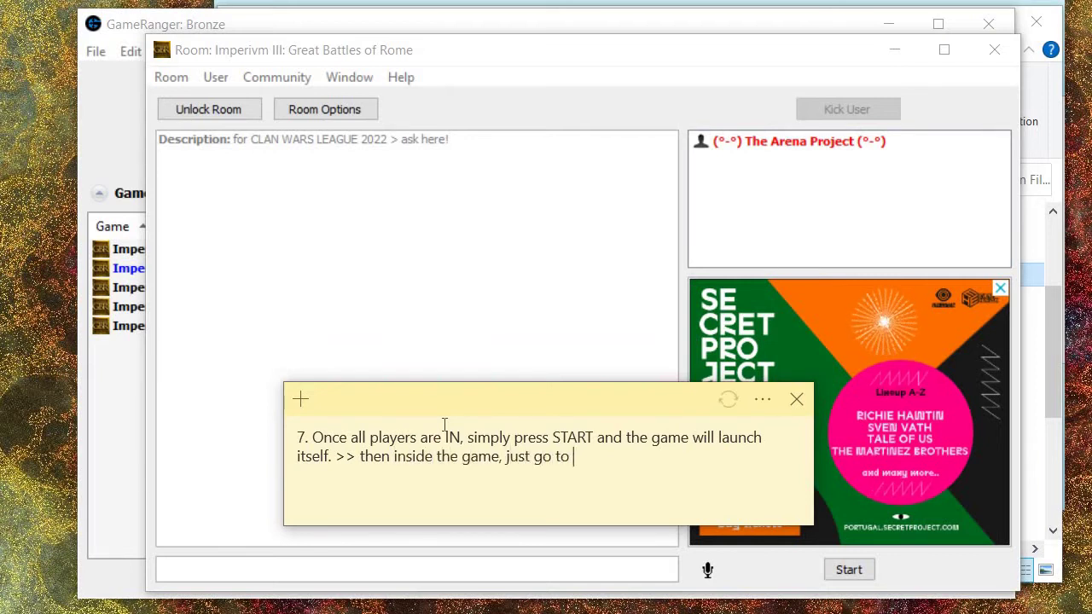
pyautogui.write('Multiplayer')
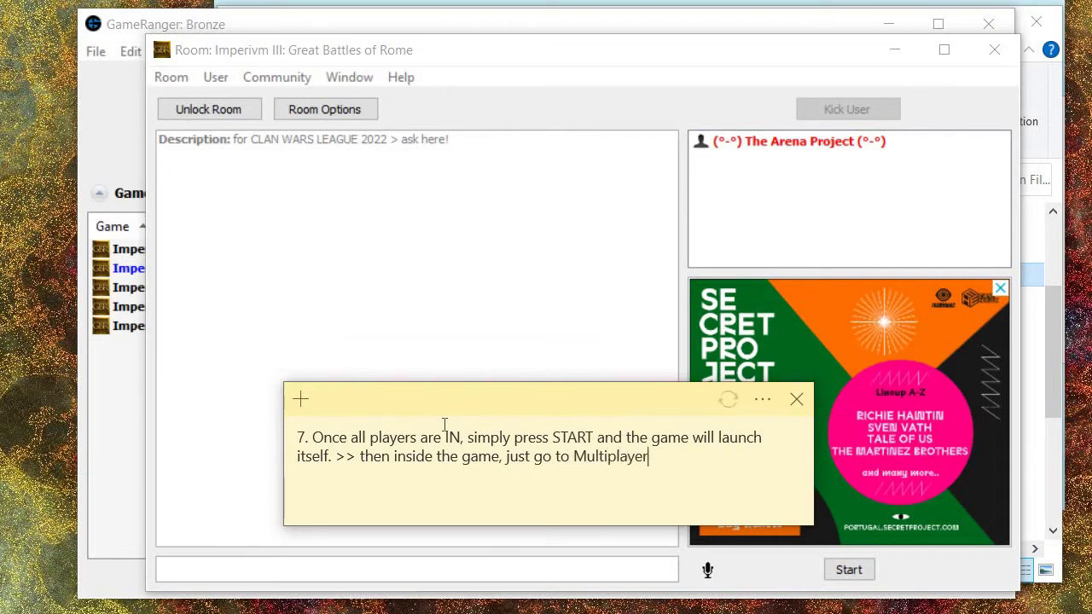
pyautogui.write(' and create ')
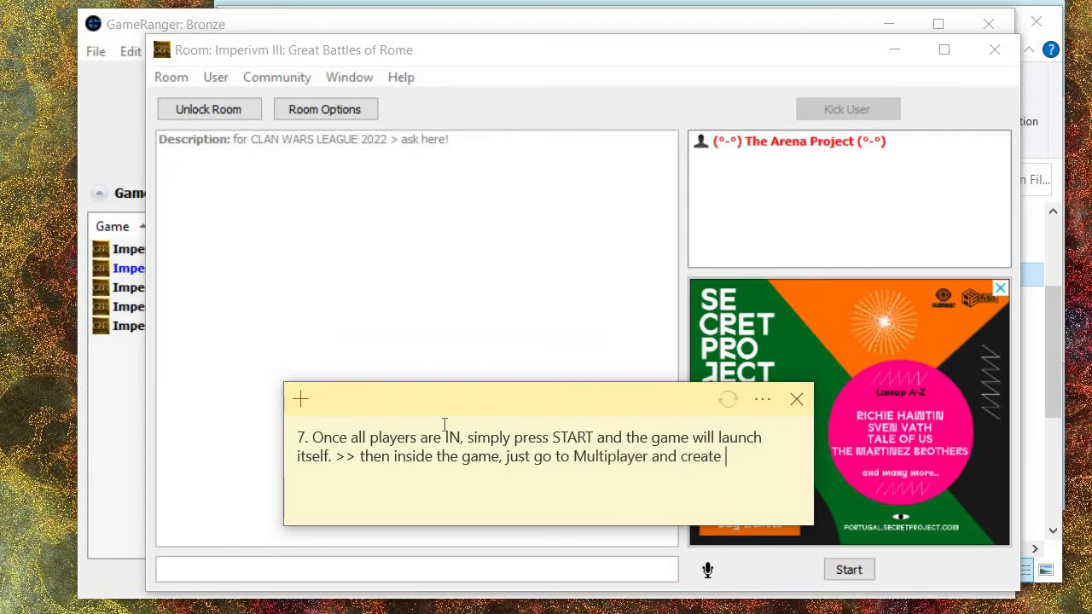
pyautogui.write('a new lo')
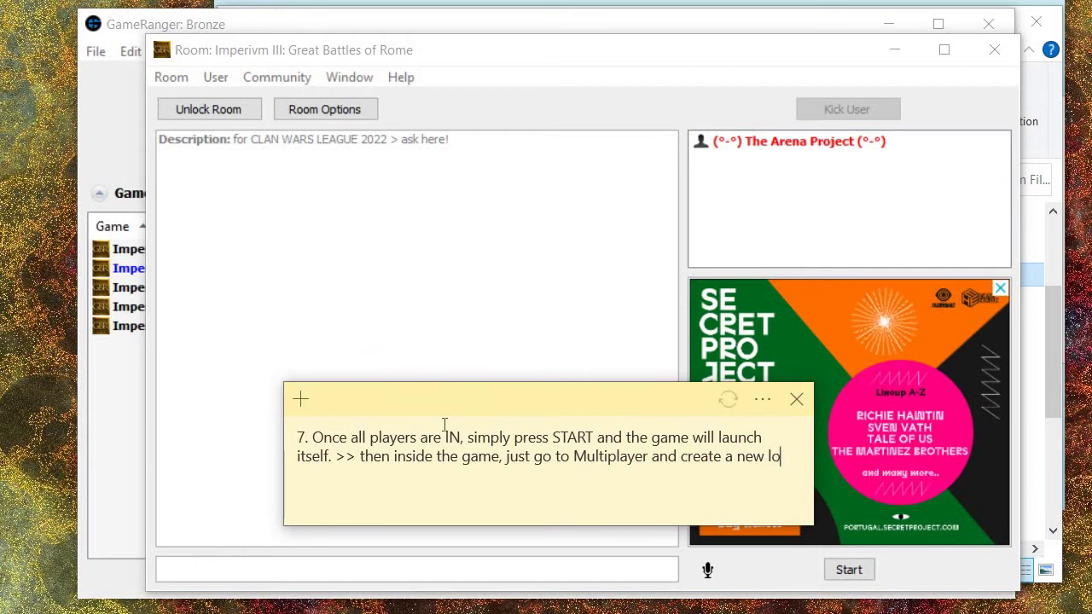
pyautogui.write('bby where ')
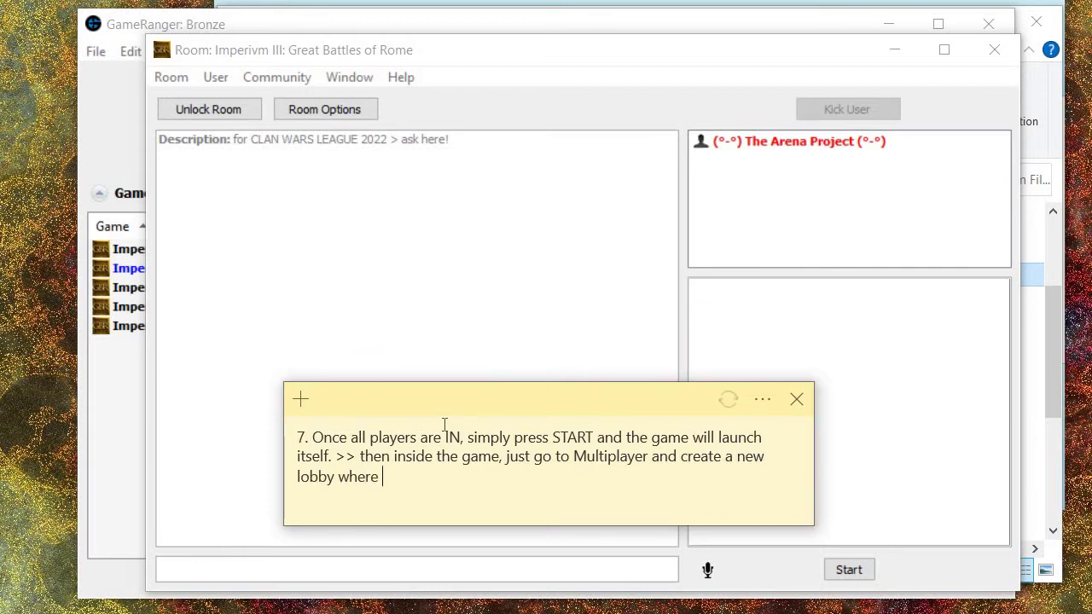
pyautogui.write('e')
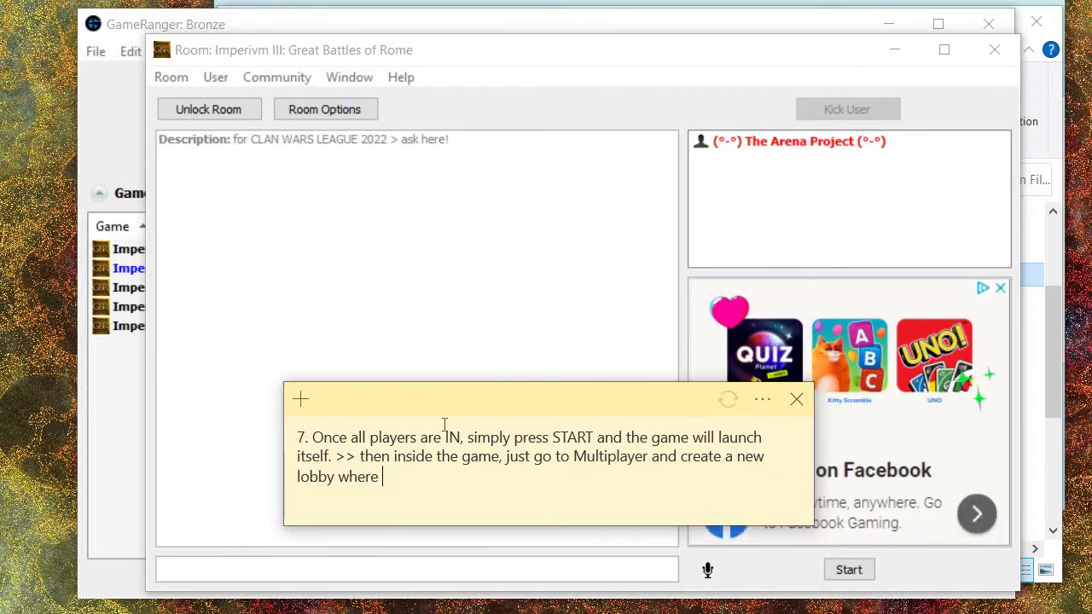
pyautogui.write('all your friends wil')
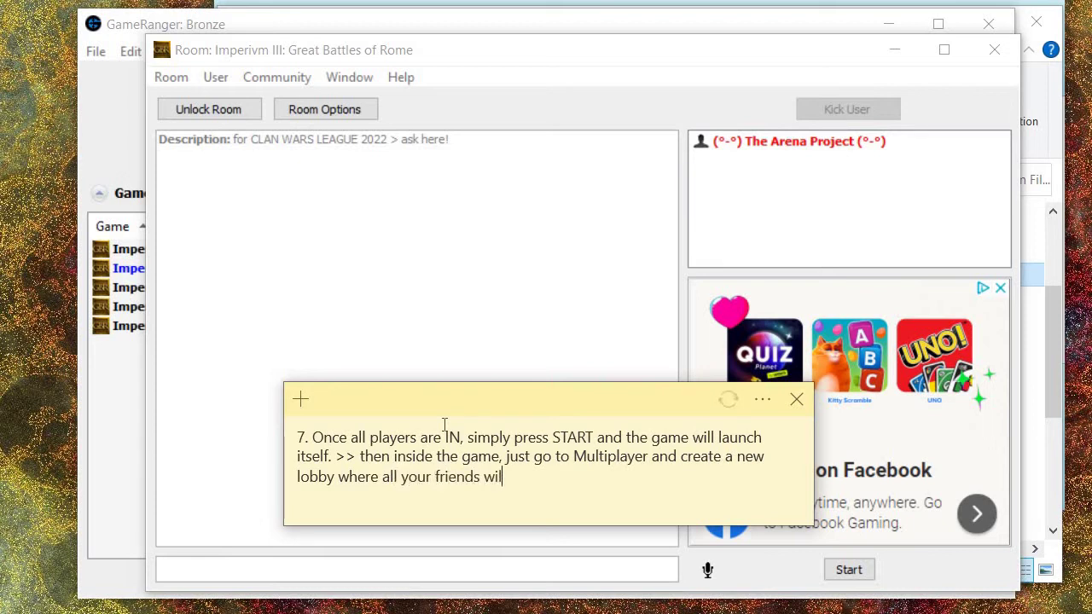
pyautogui.write('l join.!')
pyautogui.moveTo(572, 487); pyautogui.dragTo(408, 404)
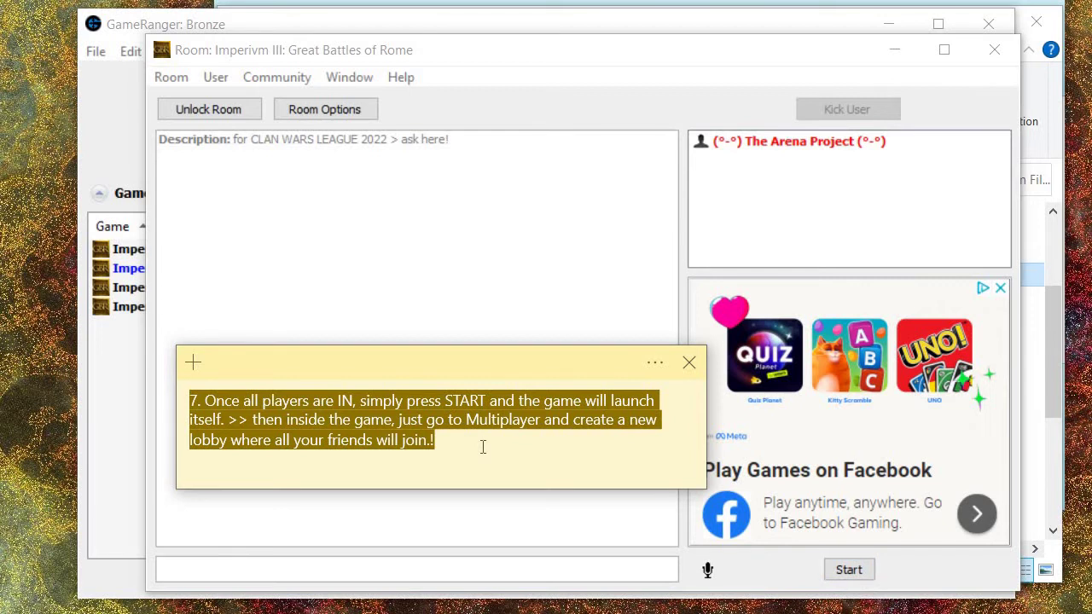
# Step: Replace the note's text with "8. If you have problems, leave a comment here or join our DISCORD SERVER !!!" and highlight it
pyautogui.write('8')
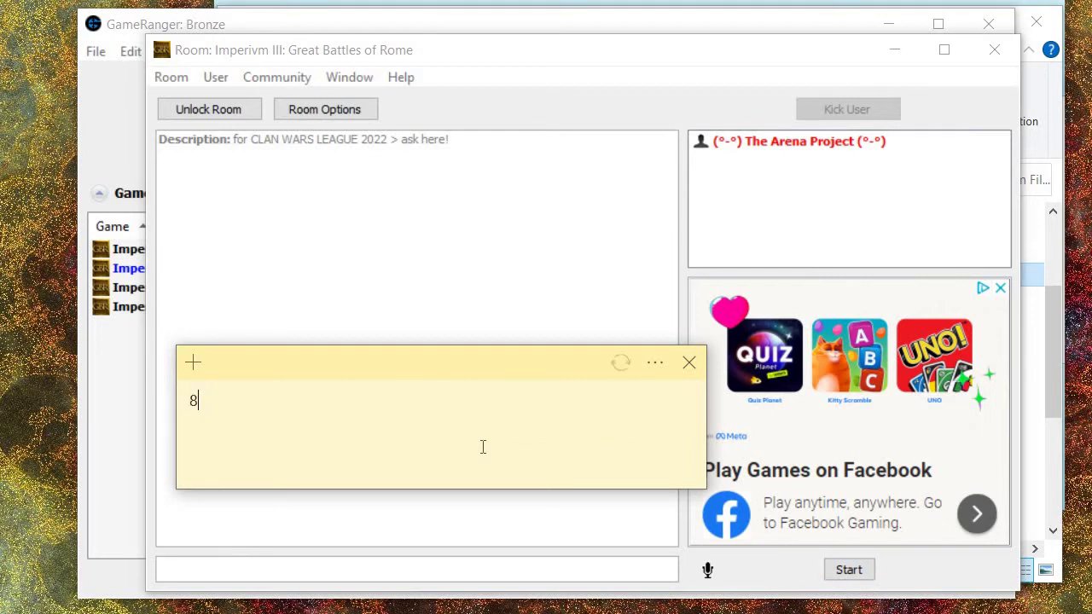
pyautogui.write('. If you have porbl')
pyautogui.press('BackSpace')
pyautogui.press('BackSpace')
pyautogui.press('BackSpace')
pyautogui.press('BackSpace')
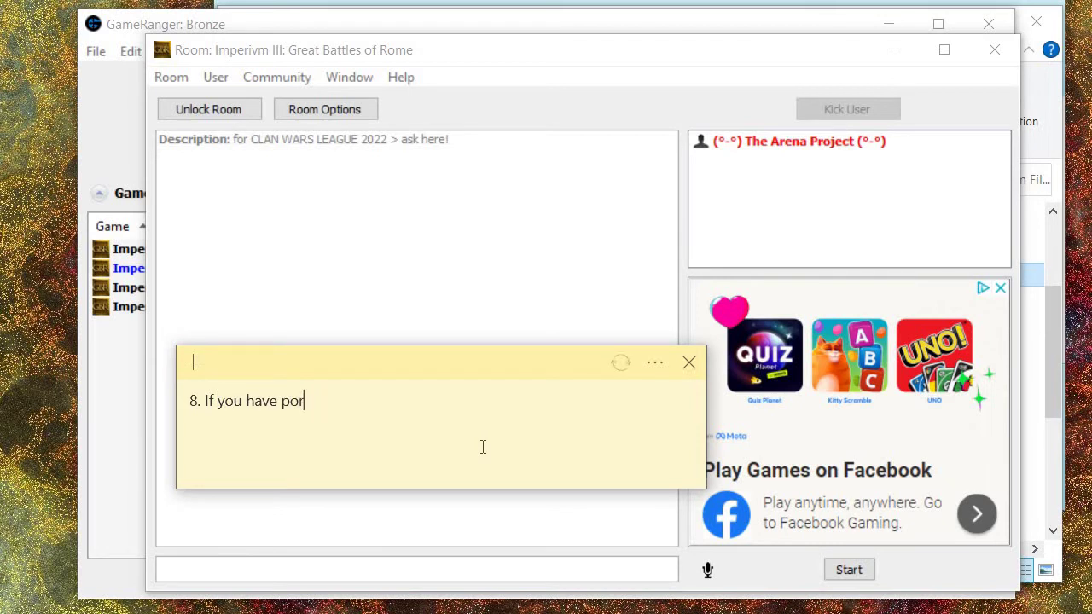
pyautogui.write('roblems, leave a comment ')
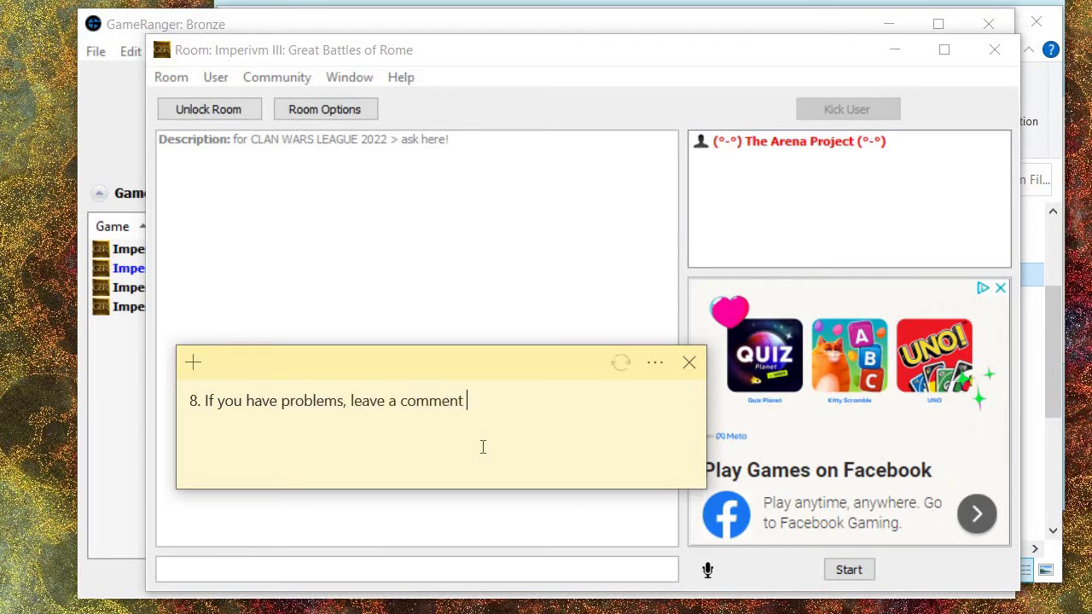
pyautogui.write('erere or join our DIS')
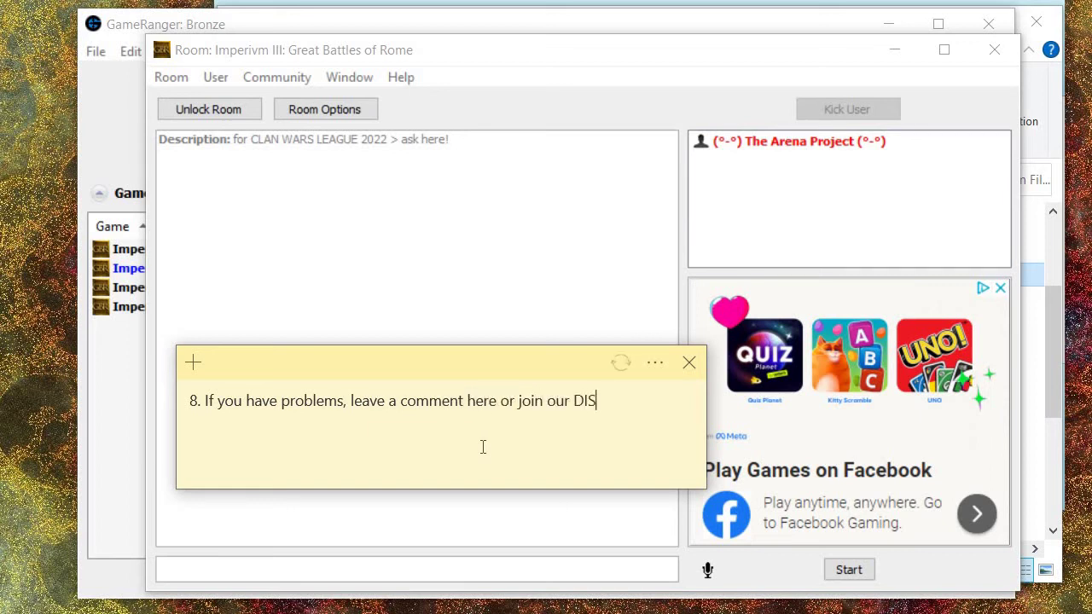
pyautogui.write('CORD SERVER !!!')
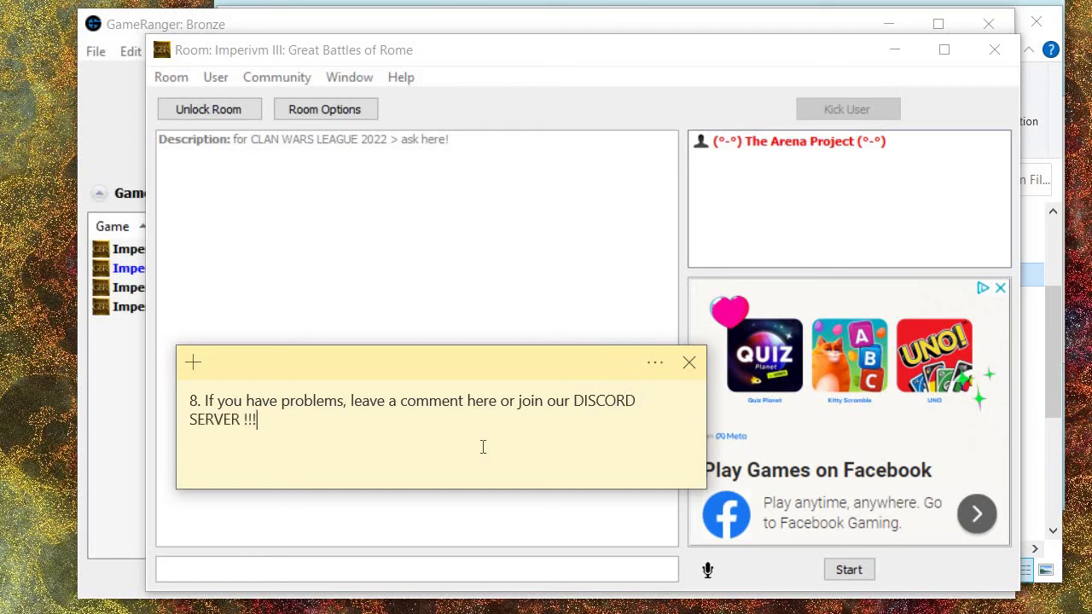
pyautogui.hotkey('ctrl', 'a')
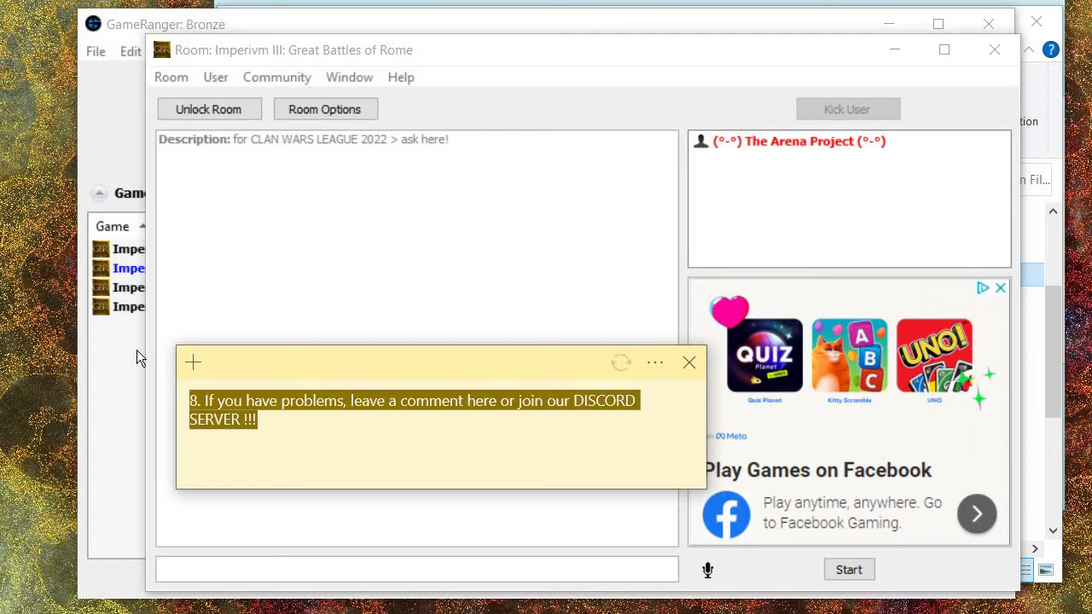